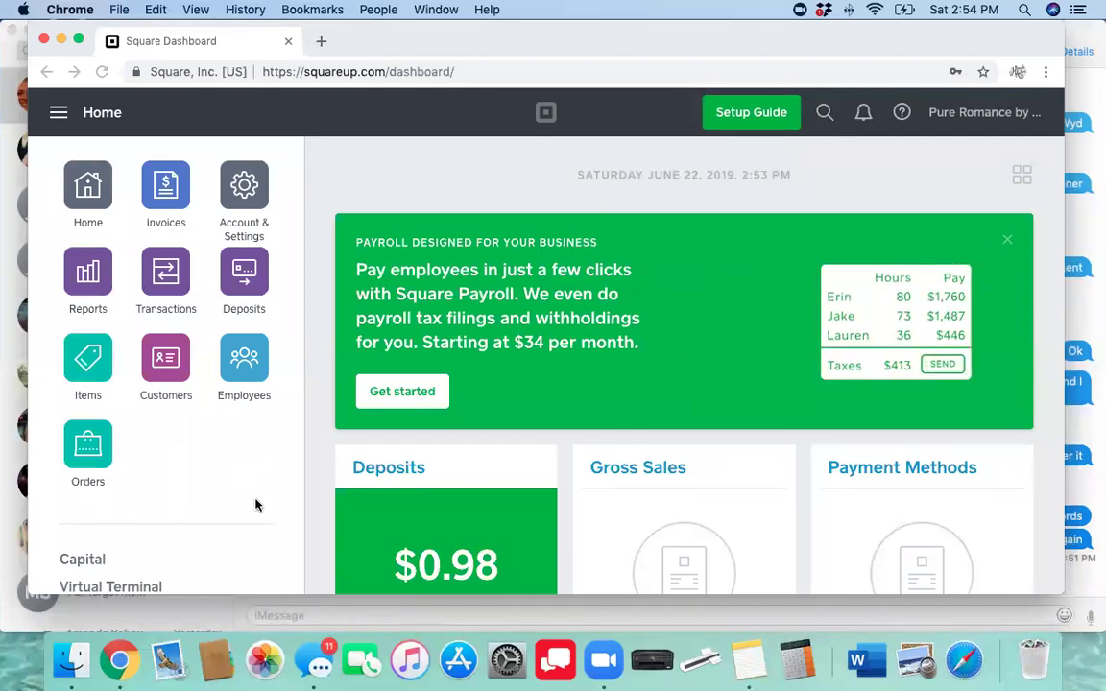
Open the Appointments section and start setting up appointments
scroll(256, 505, "down", 2)
scroll(256, 505, "up", 2)
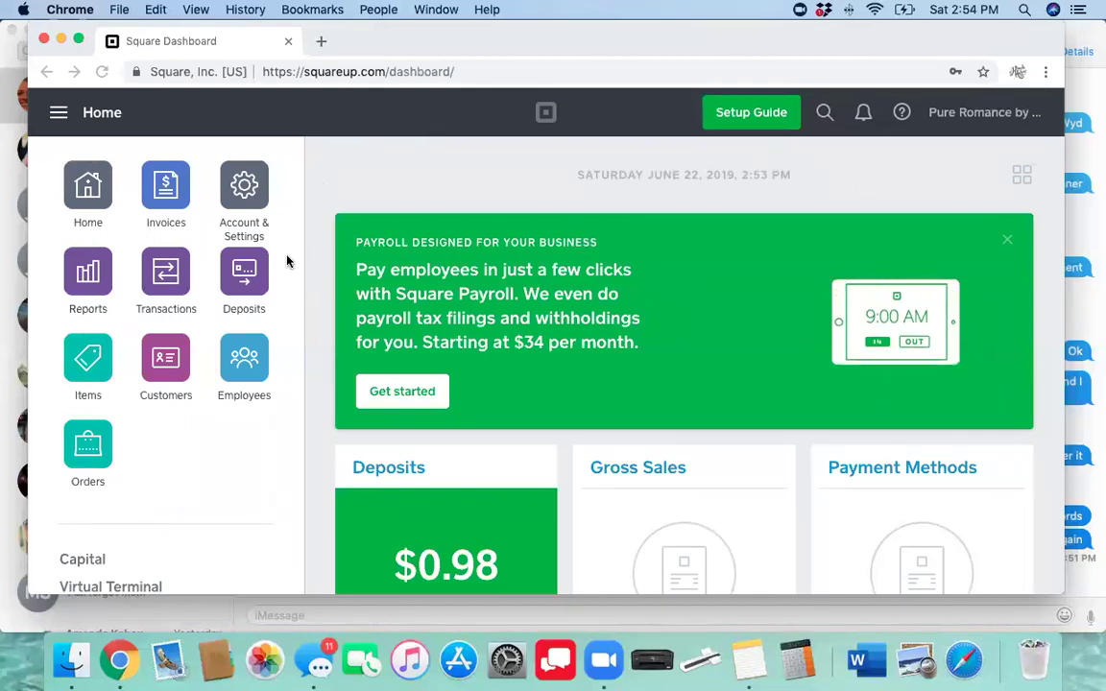
scroll(193, 444, "down", 2)
scroll(193, 445, "down", 5)
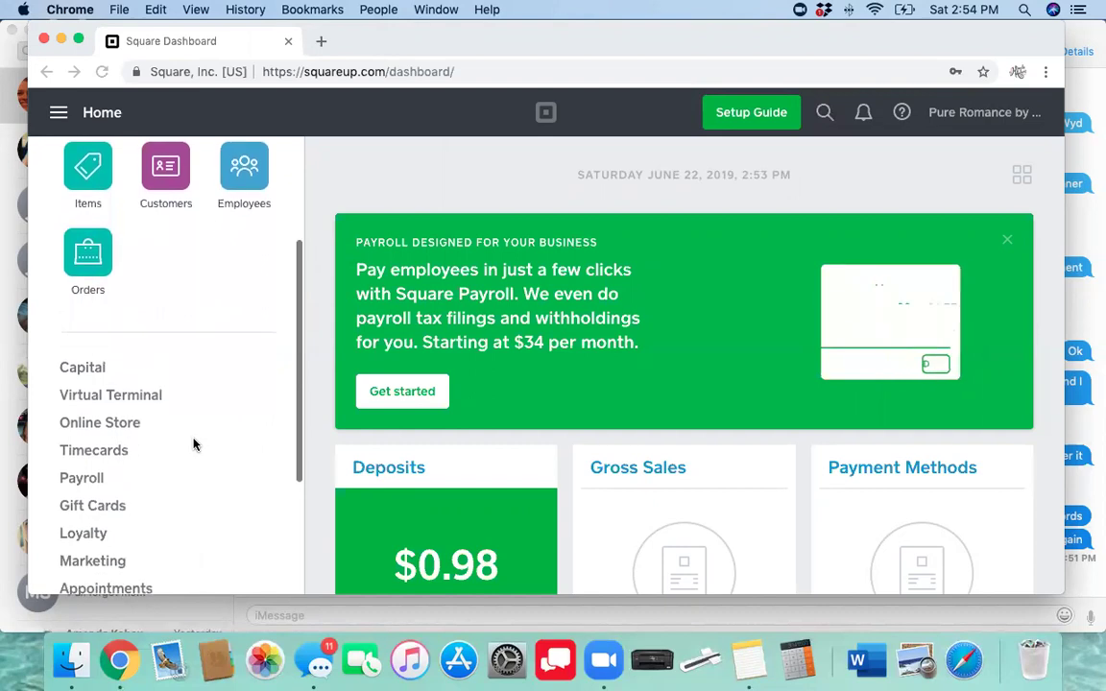
left_click(114, 519)
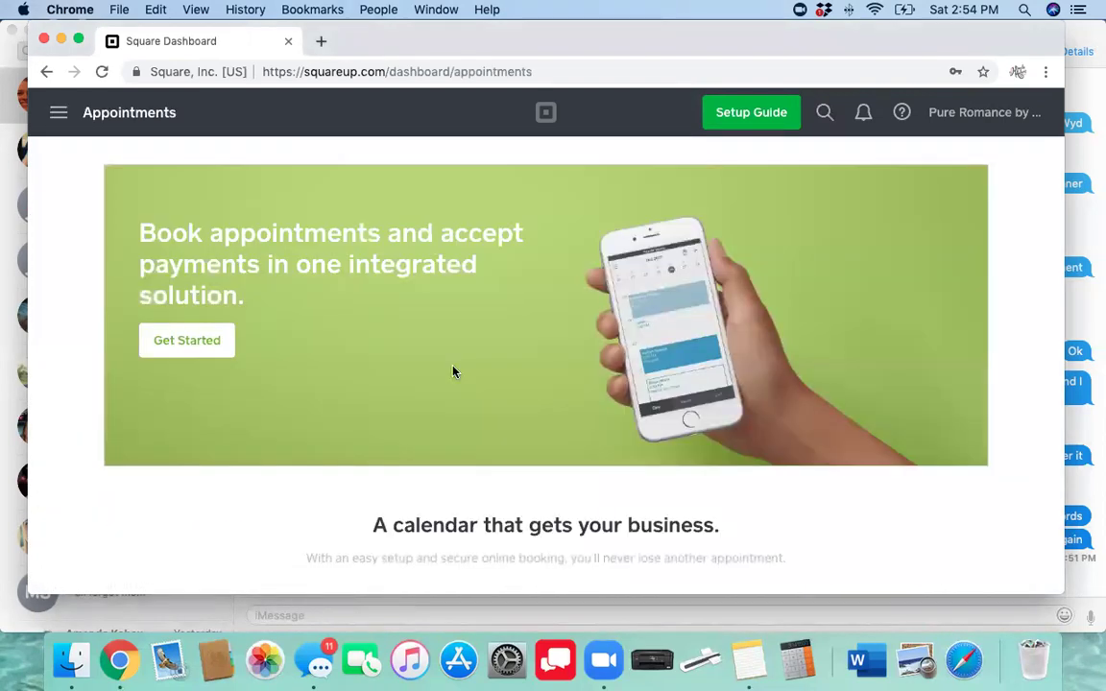
left_click(179, 353)
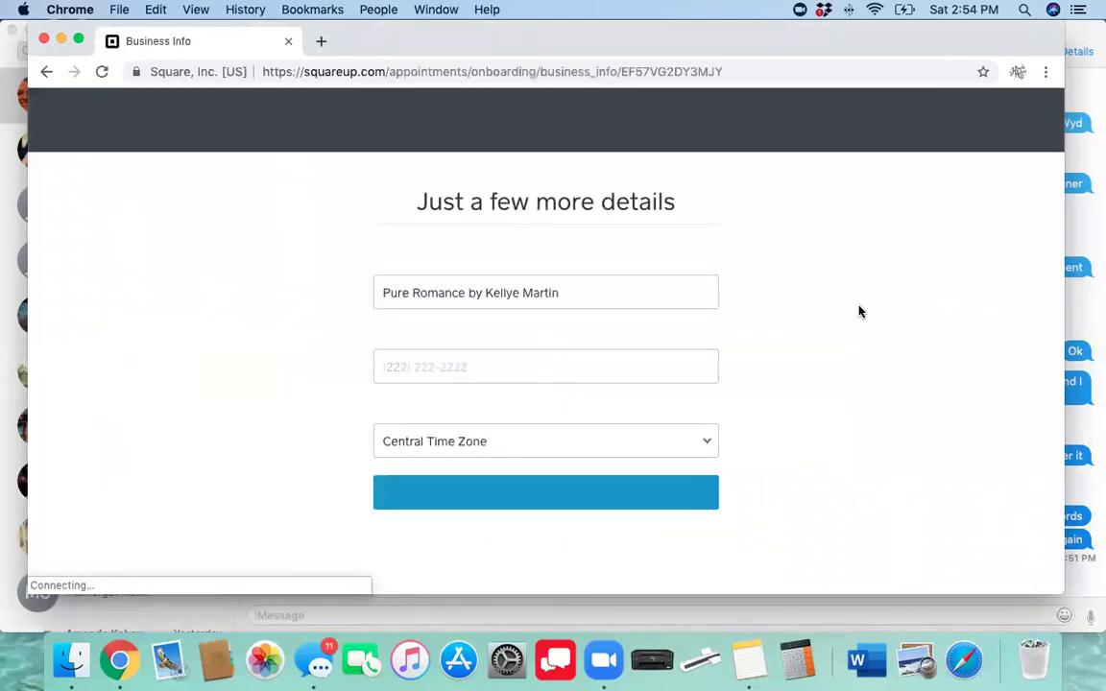
Submit the business details with the business phone number and send the app download link
left_click(518, 503)
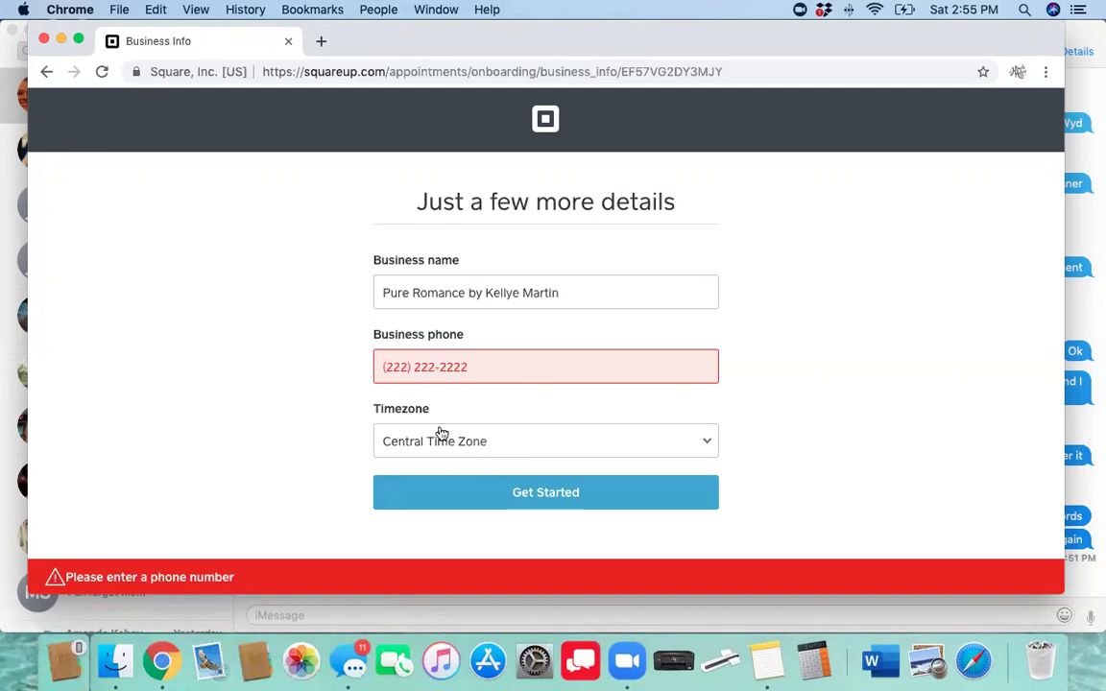
left_click(378, 363)
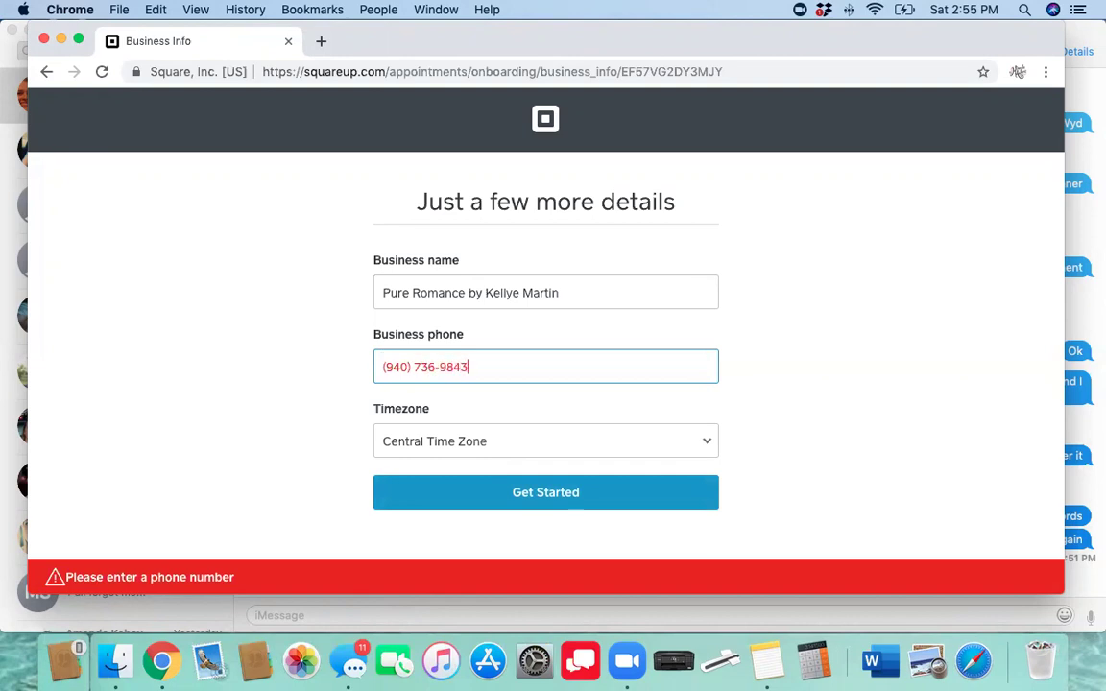
left_click(514, 495)
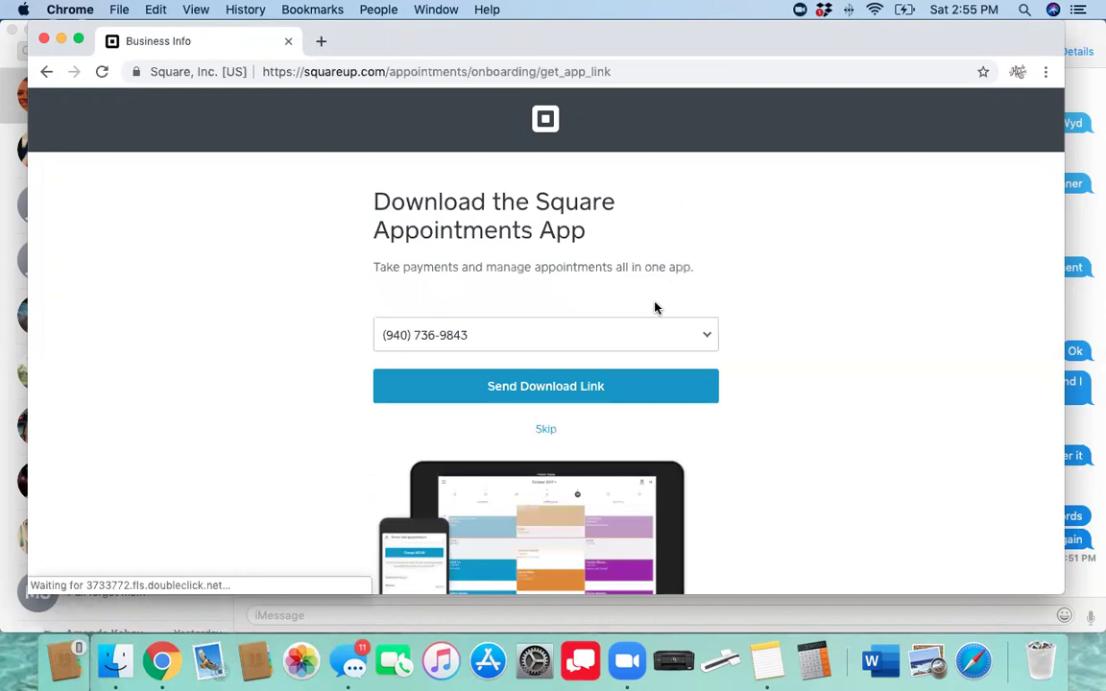
left_click(529, 388)
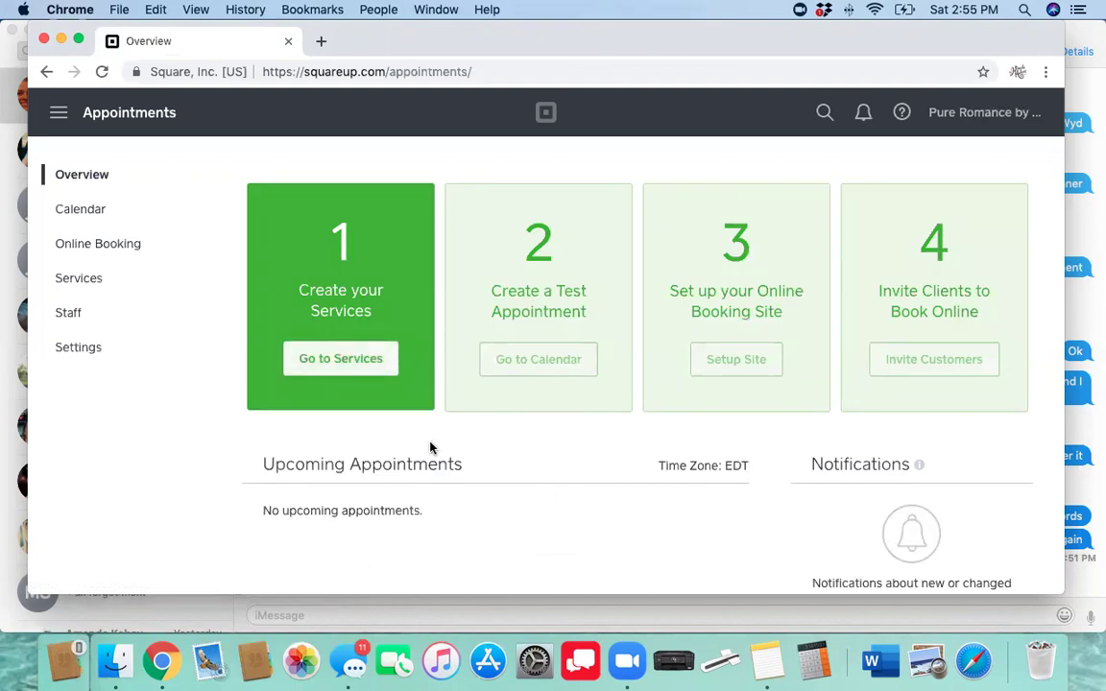
Start a new service under Services and name it 'Ladies Night In'
left_click(352, 370)
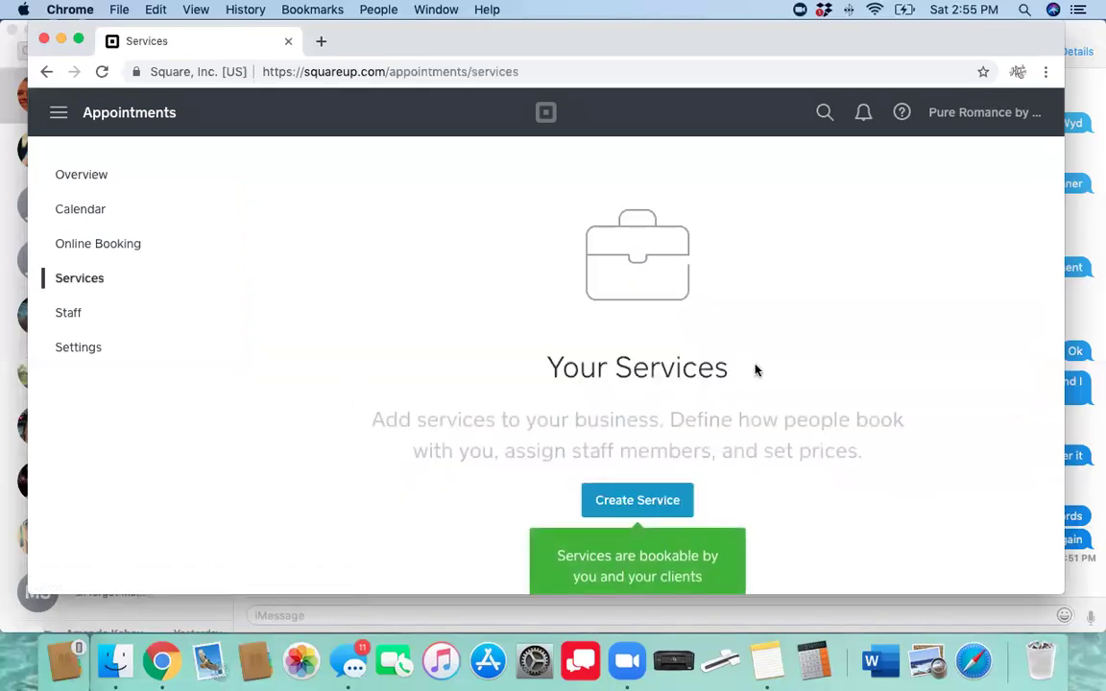
scroll(756, 370, "down", 3)
left_click(622, 384)
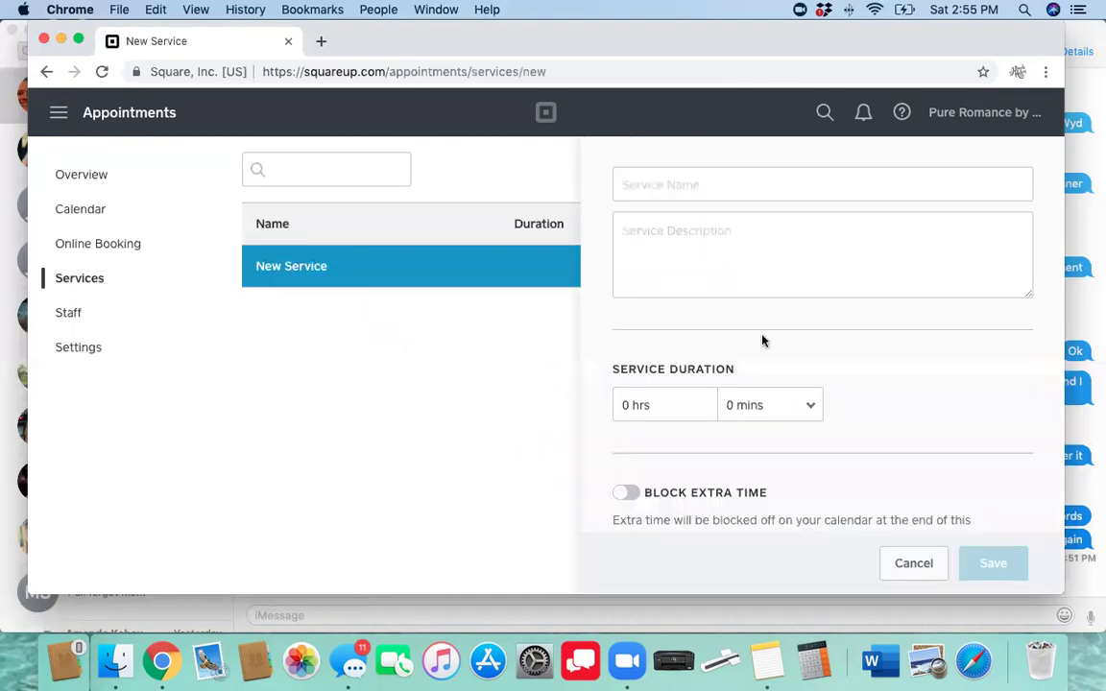
left_click(669, 186)
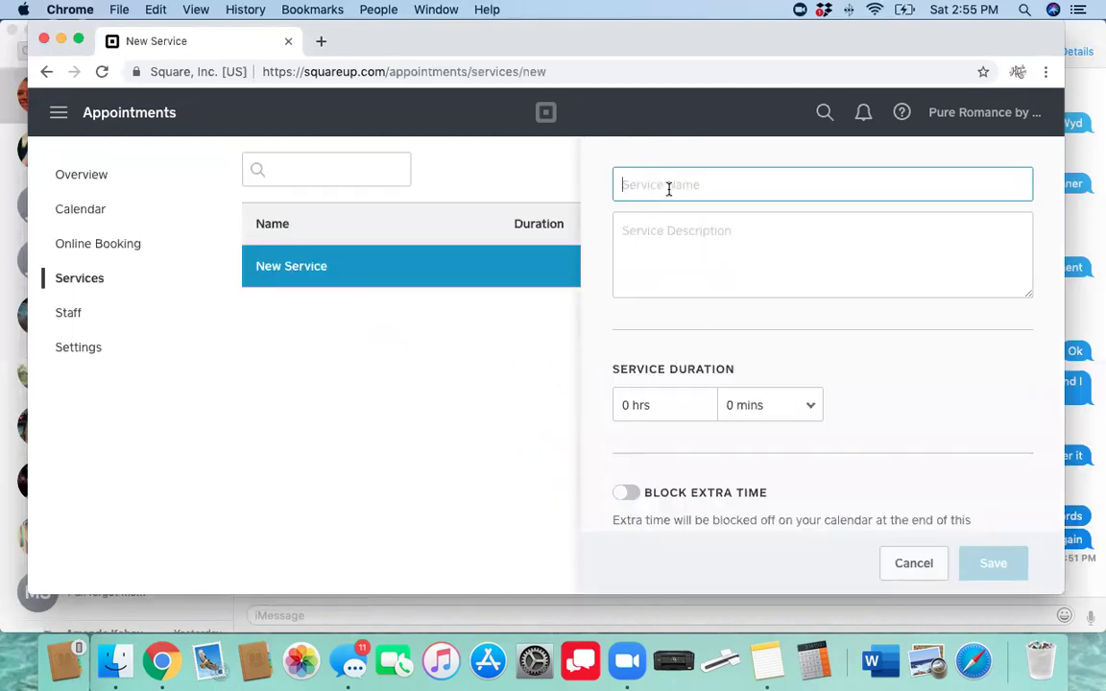
type("Ladies Night In")
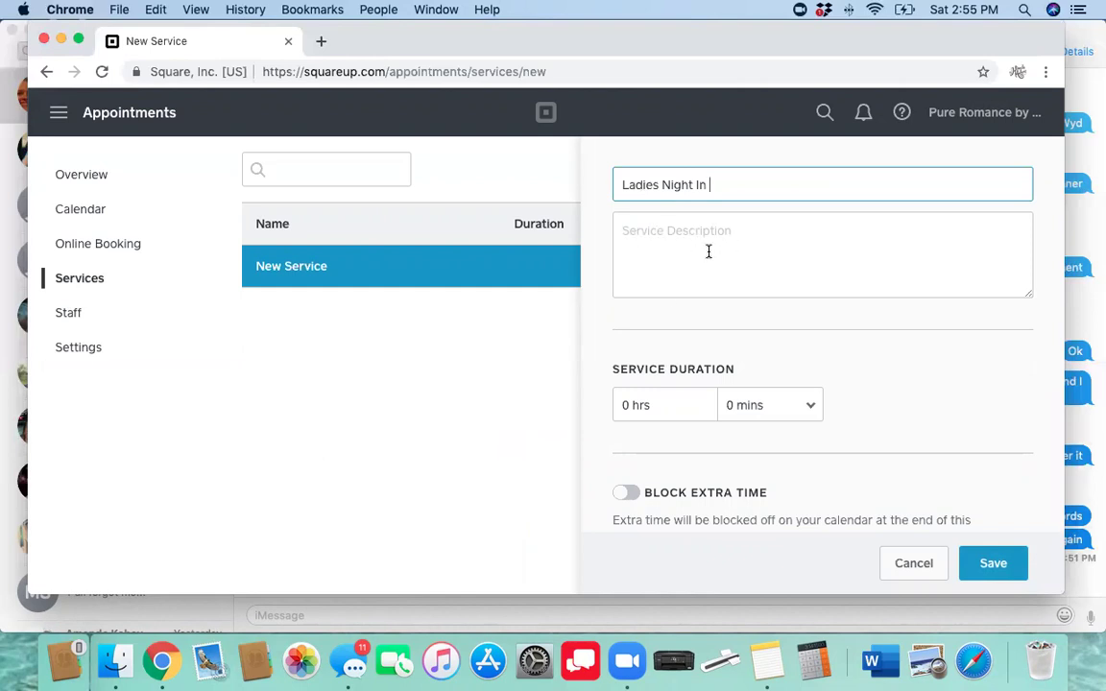
Set the service duration to 3 hours, make its pricing Free, and save it
left_click(662, 413)
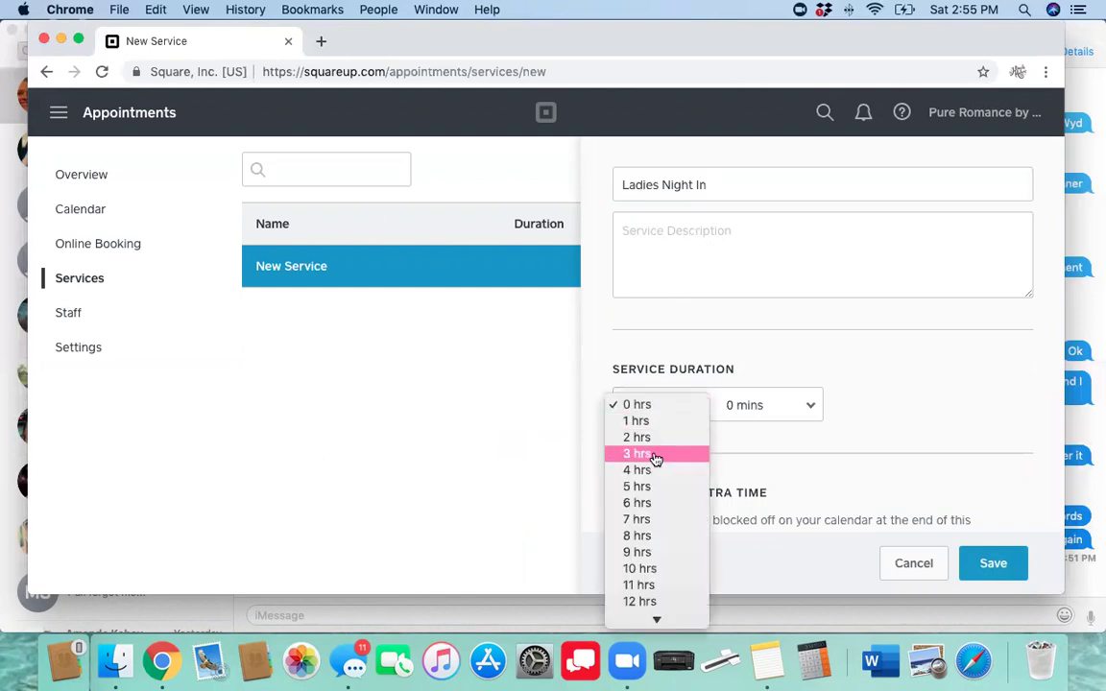
left_click(656, 459)
scroll(820, 440, "down", 3)
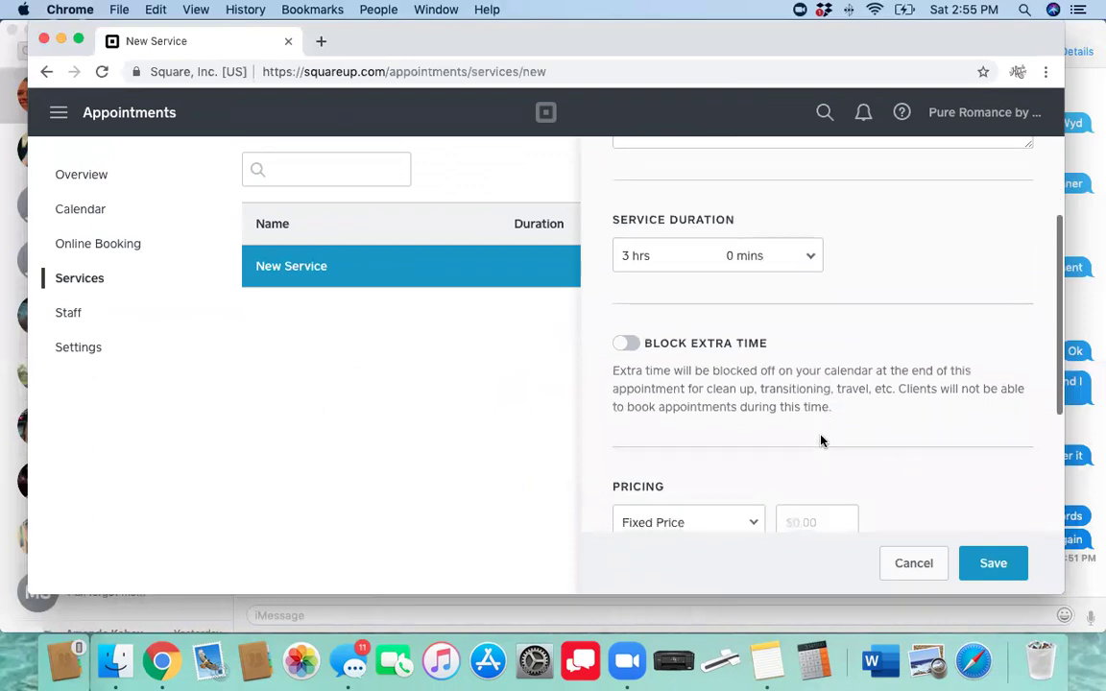
scroll(666, 420, "down", 2)
left_click(665, 416)
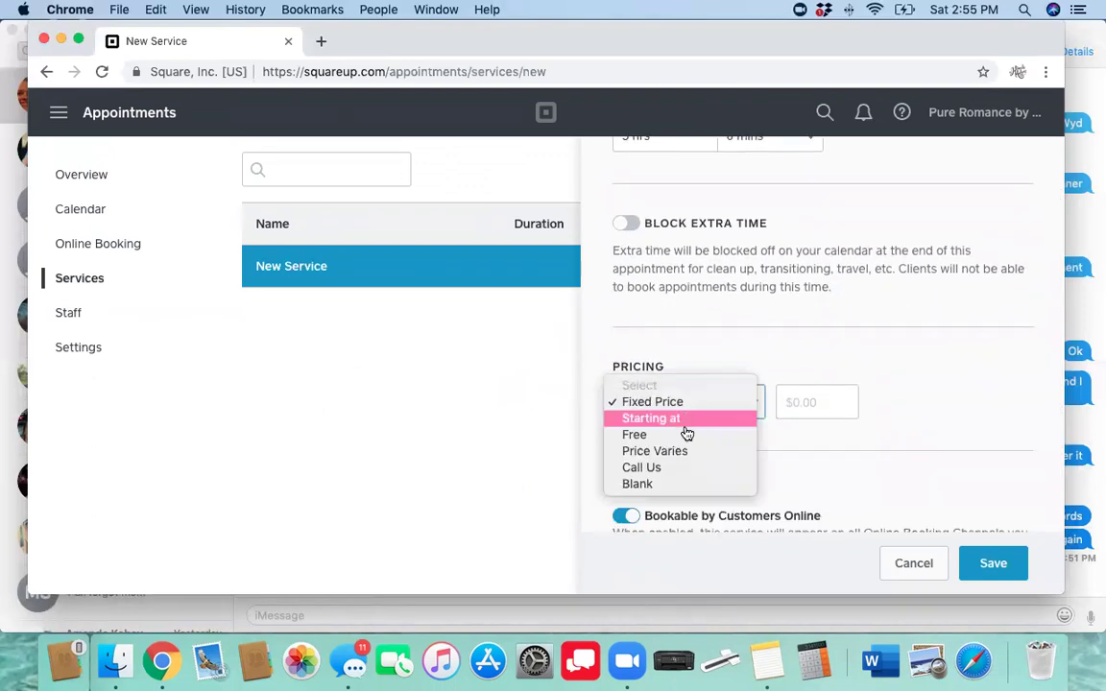
left_click(686, 438)
scroll(720, 452, "down", 2)
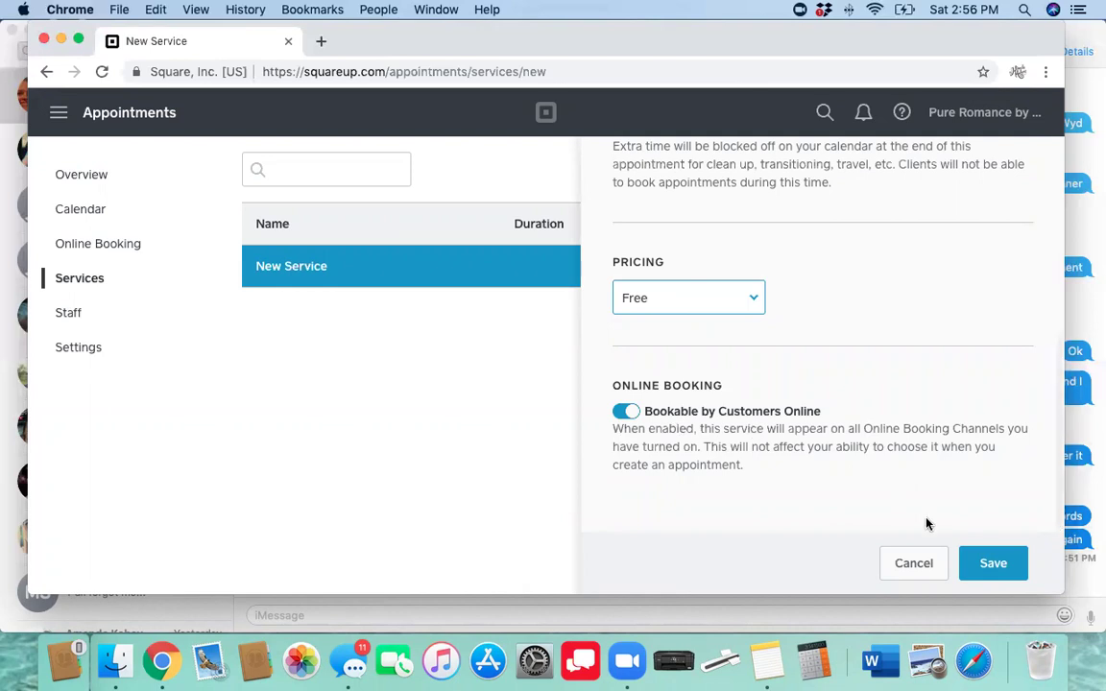
left_click(992, 573)
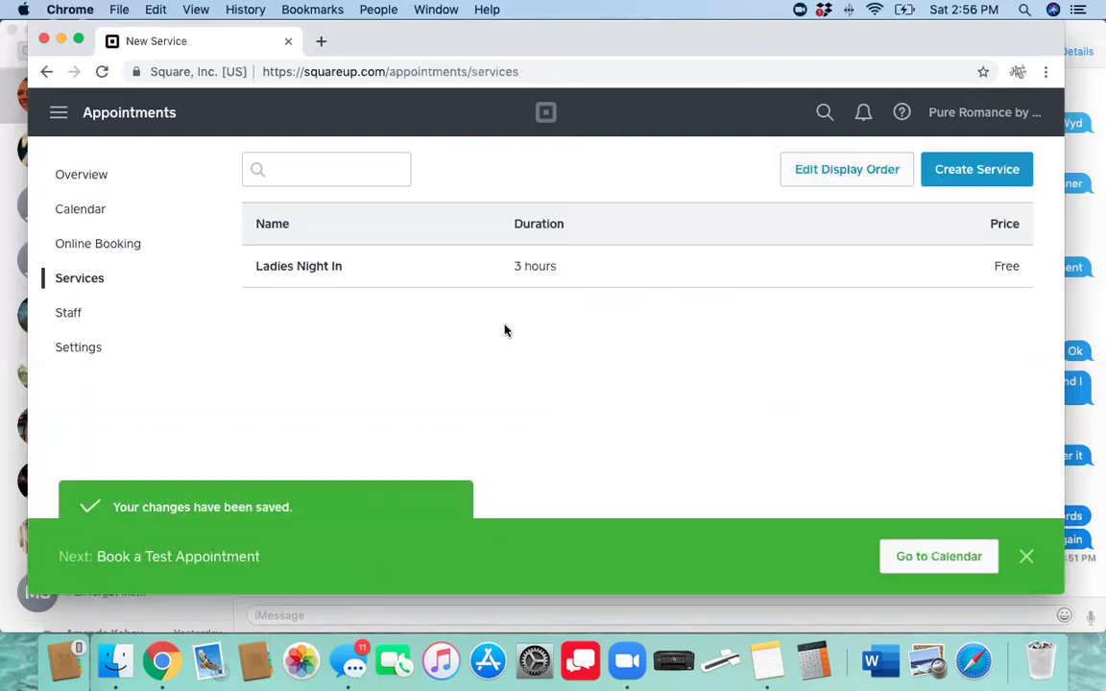
Start a new appointment on the calendar and add the Ladies Night In service
left_click(919, 567)
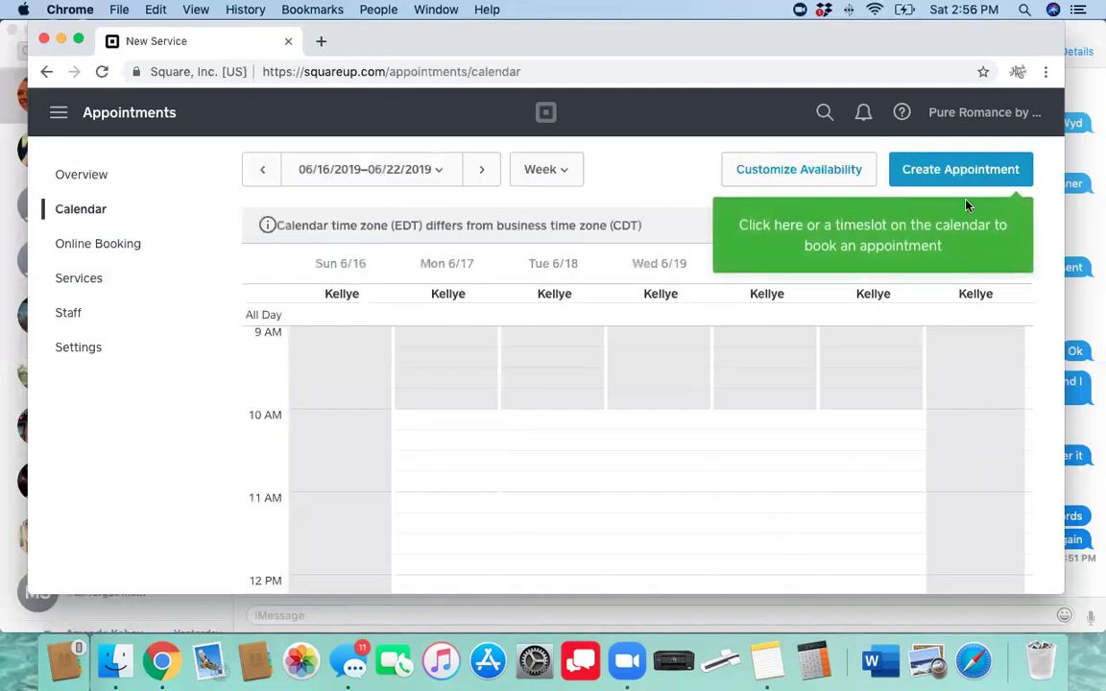
left_click(951, 170)
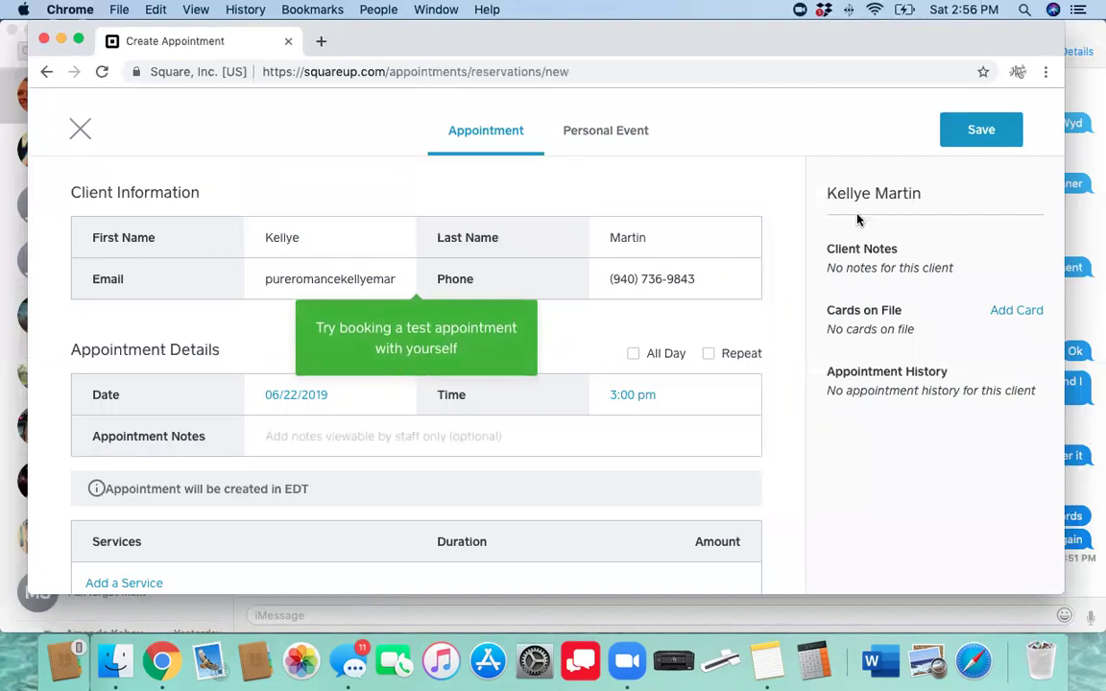
left_click(965, 135)
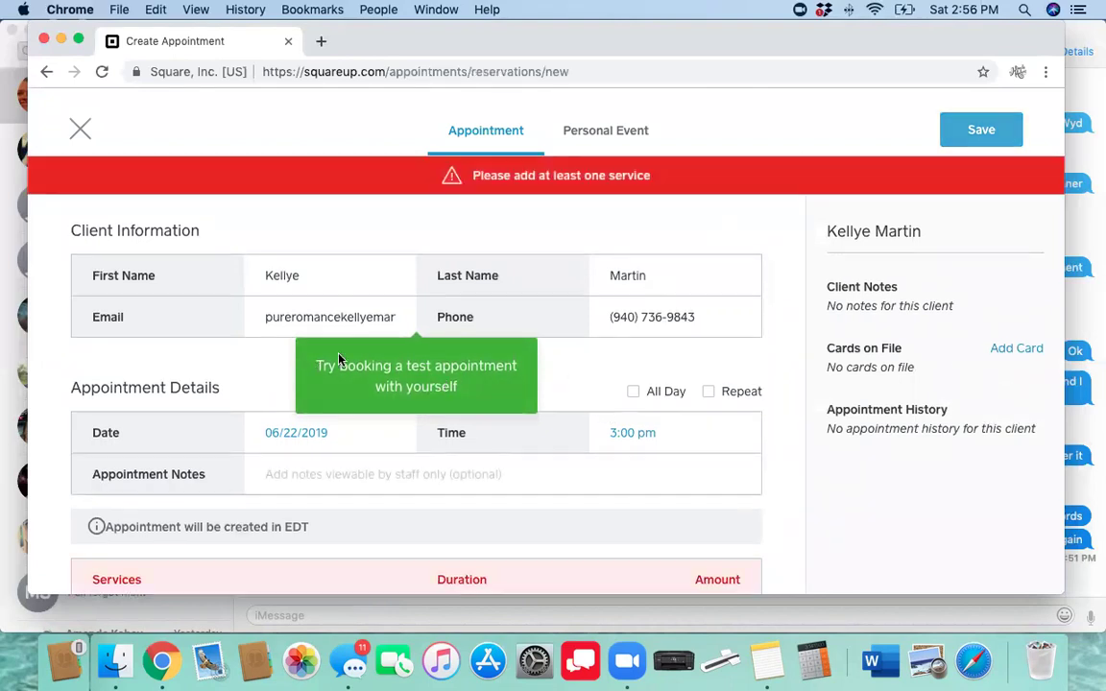
scroll(350, 457, "down", 3)
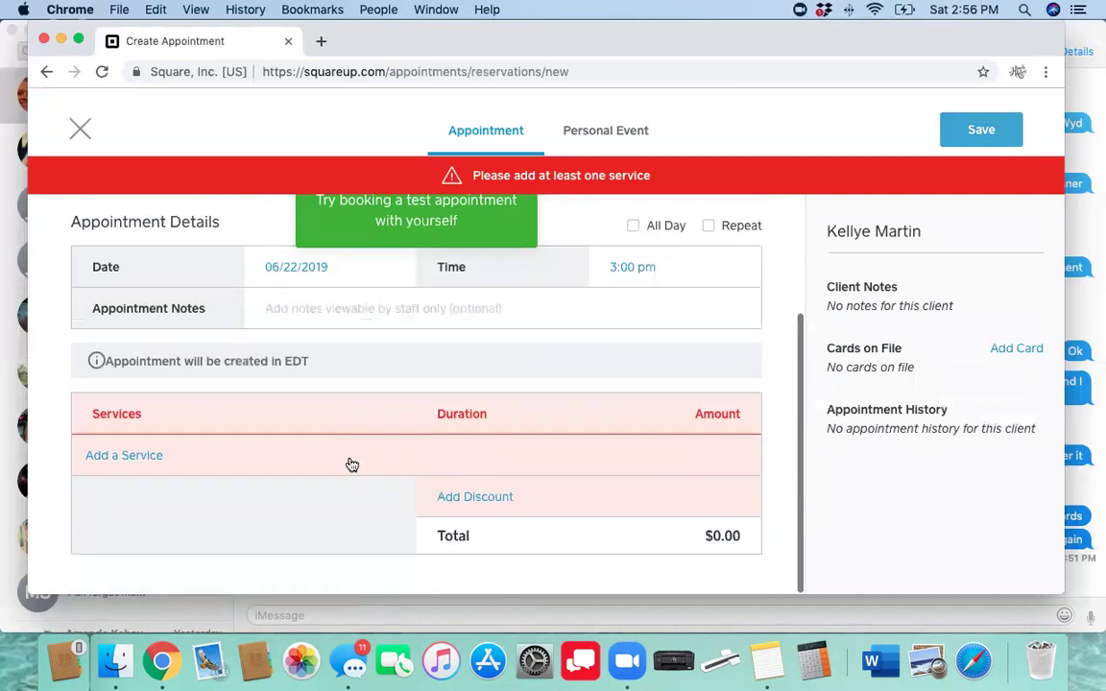
left_click(134, 454)
left_click(141, 471)
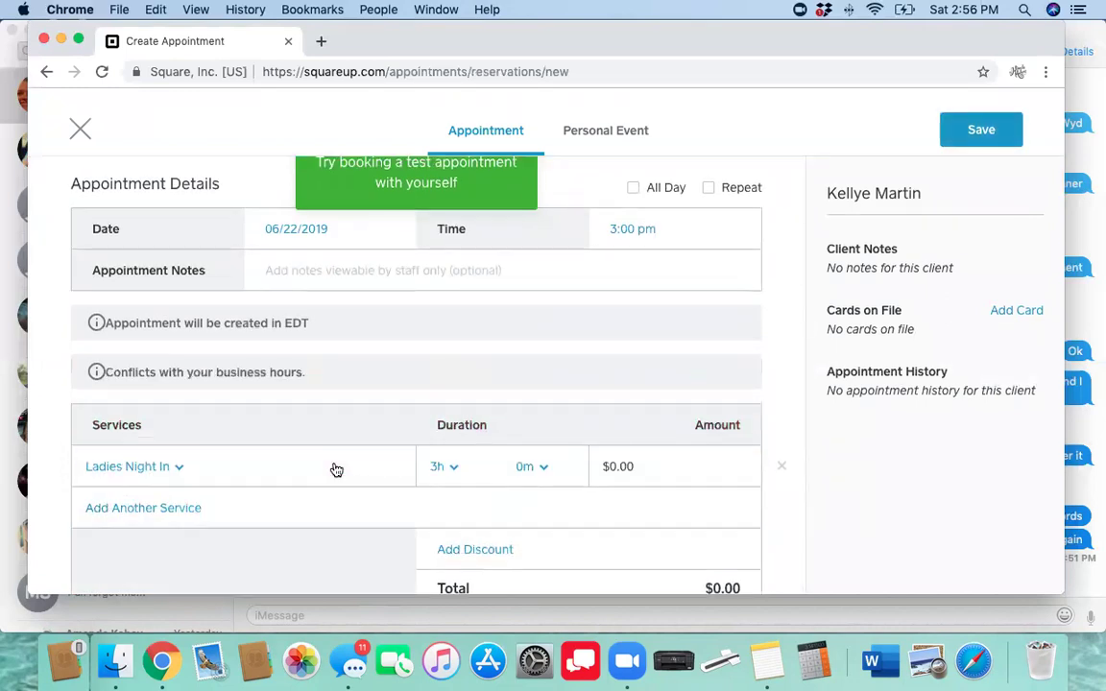
Save the June 22, 2019 3:00 pm appointment and notify the client by email and text
scroll(336, 470, "down", 1)
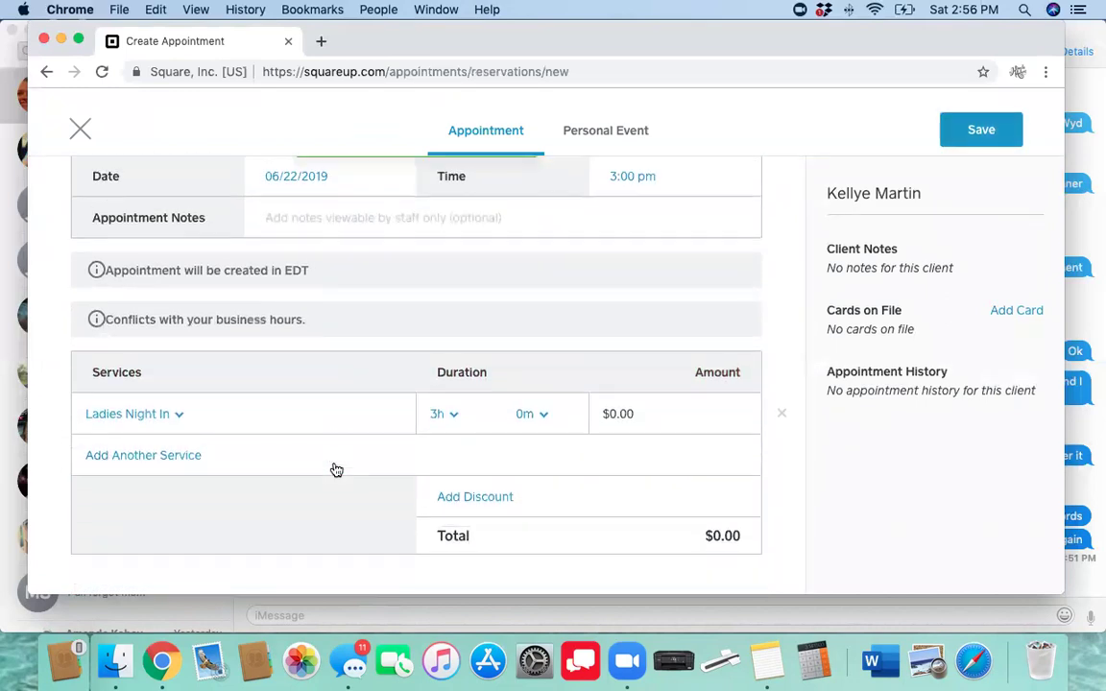
scroll(336, 469, "up", 5)
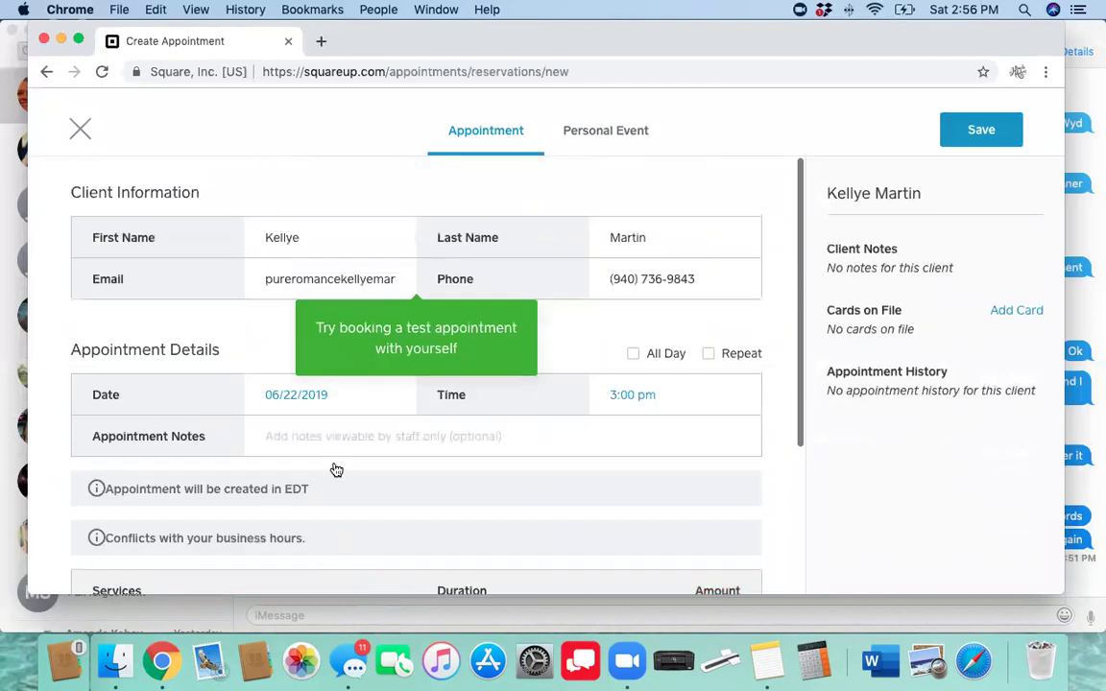
left_click(980, 139)
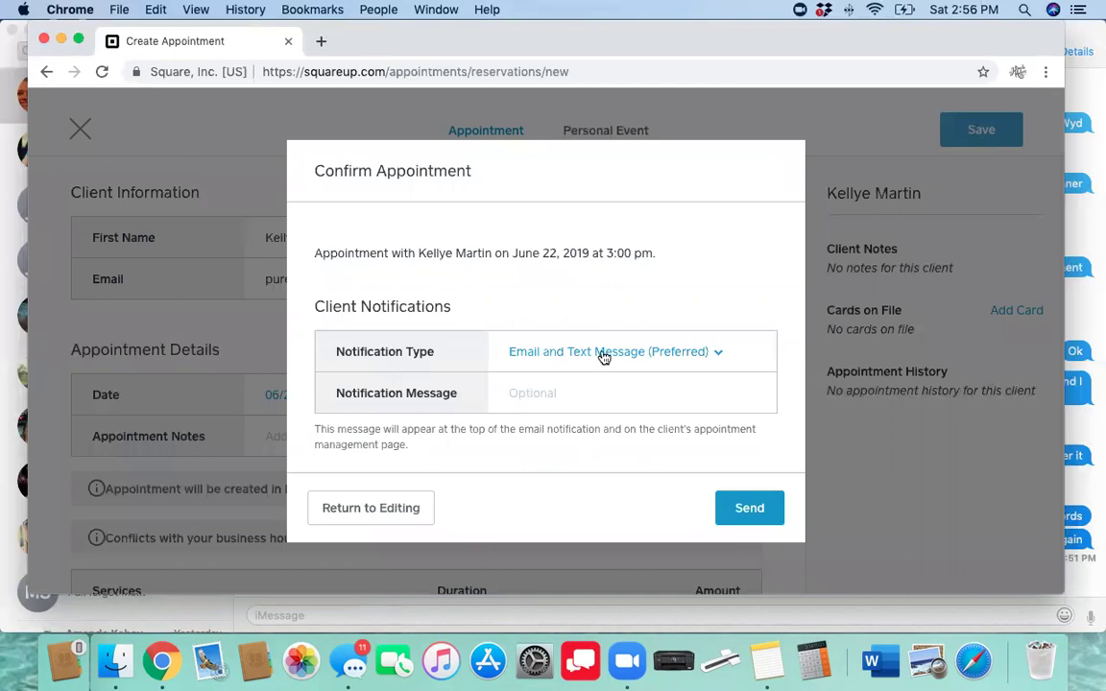
left_click(639, 353)
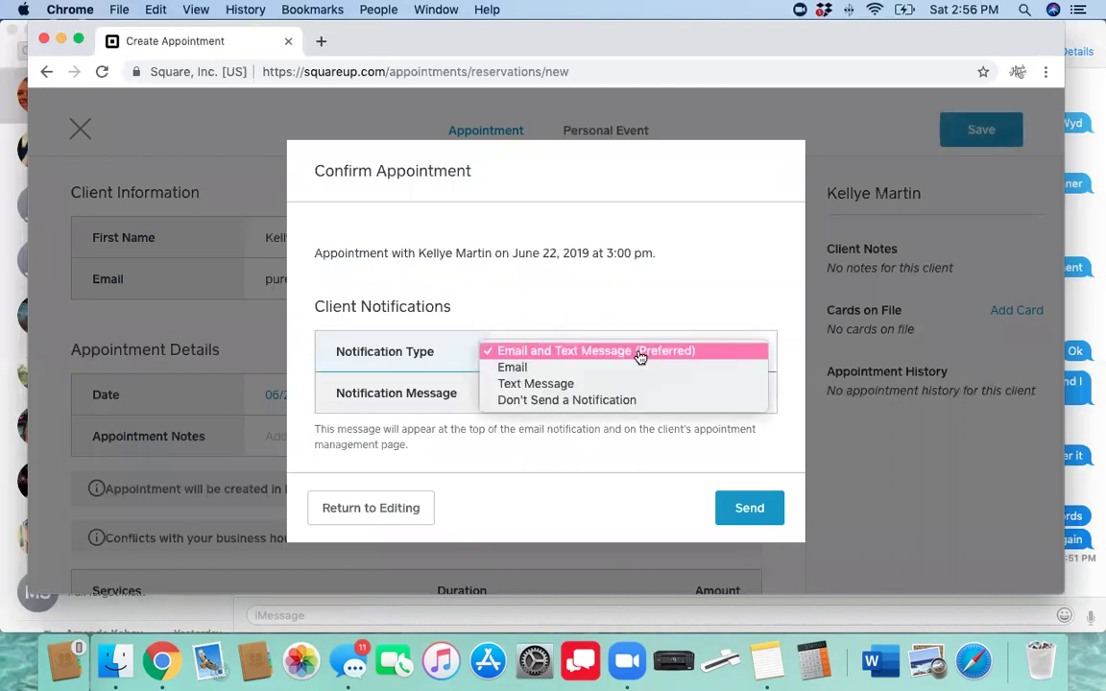
left_click(637, 353)
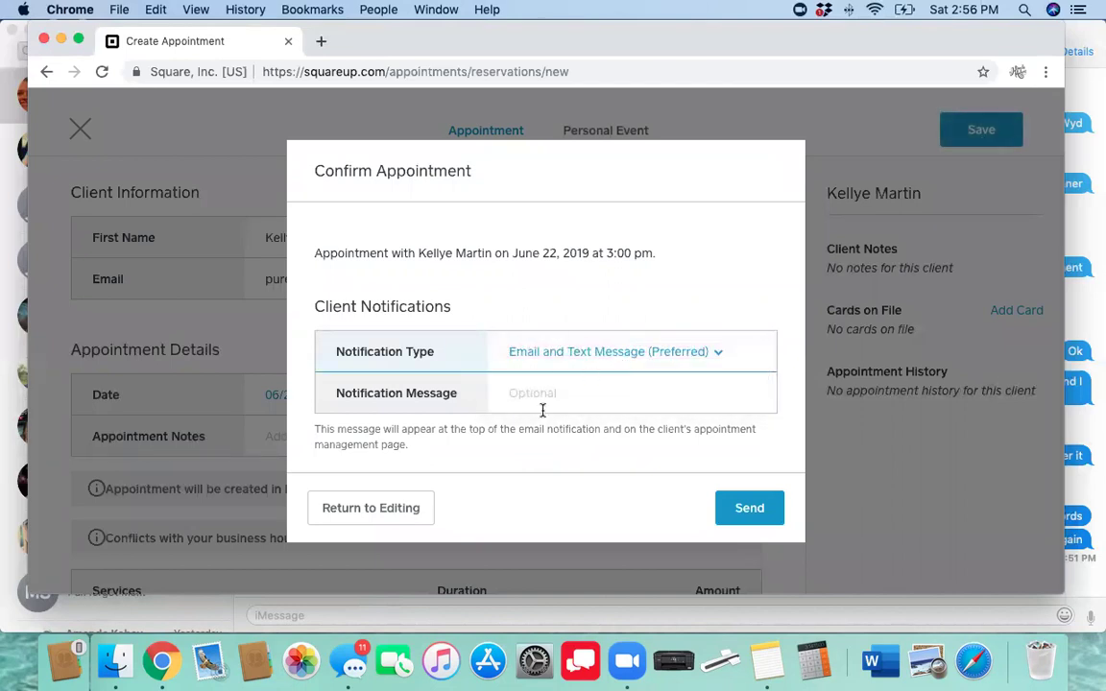
left_click(720, 512)
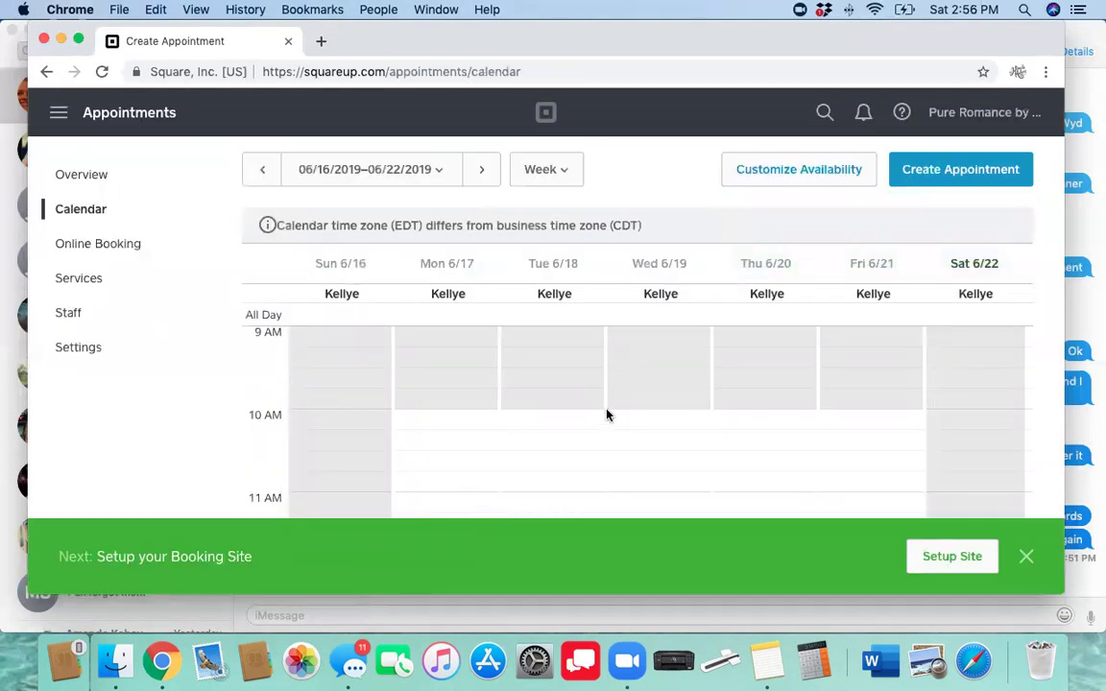
Dismiss the setup banner and make Monday June 17 unavailable in the week's availability
scroll(607, 414, "down", 2)
scroll(607, 415, "up", 8)
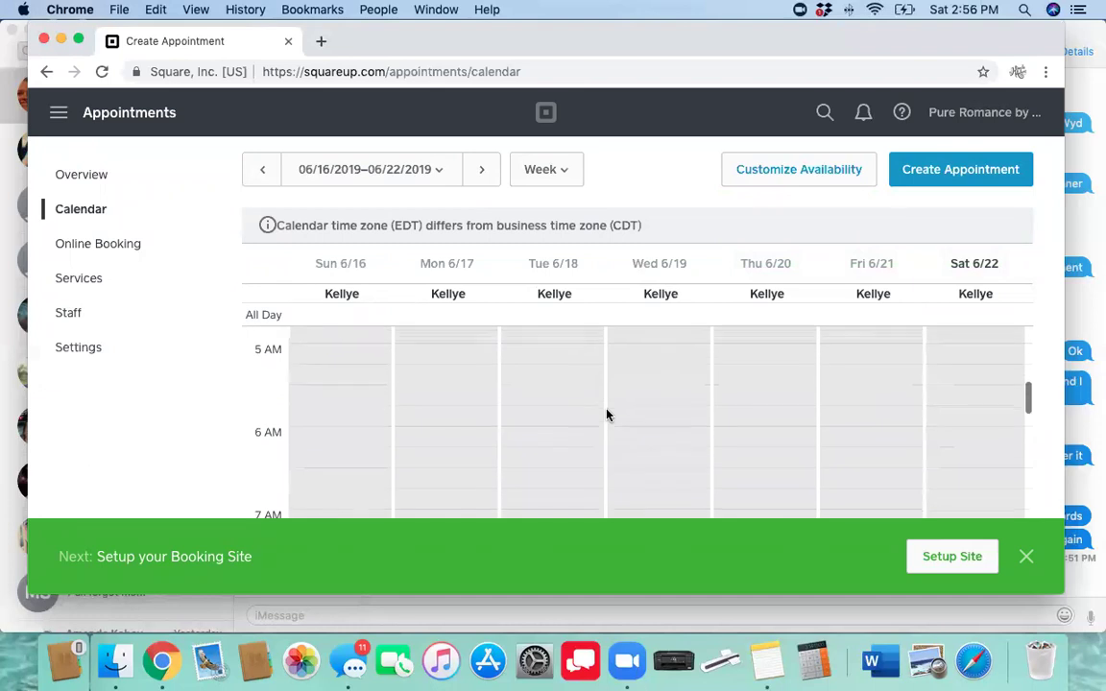
scroll(607, 415, "up", 2)
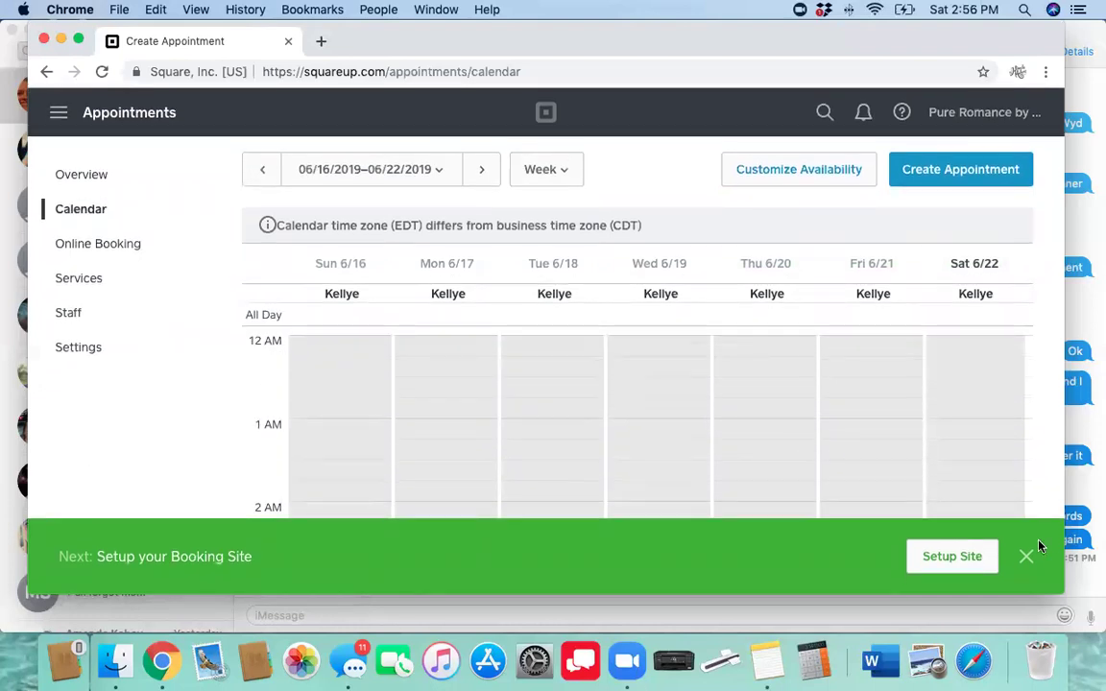
left_click(1026, 557)
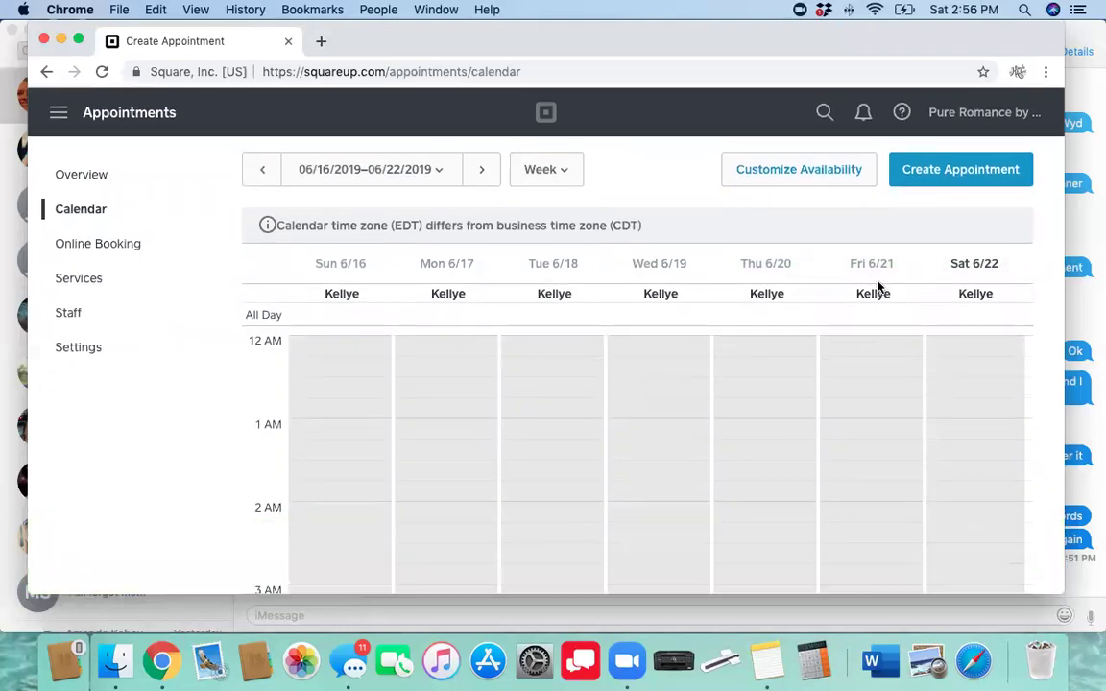
left_click(782, 183)
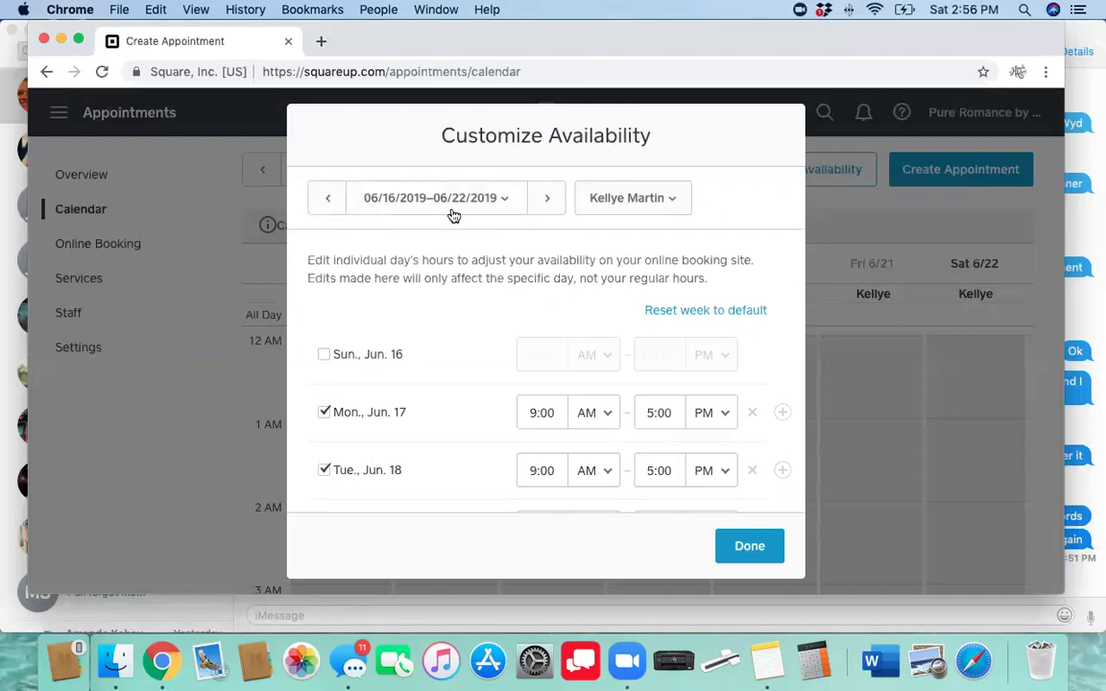
left_click(616, 207)
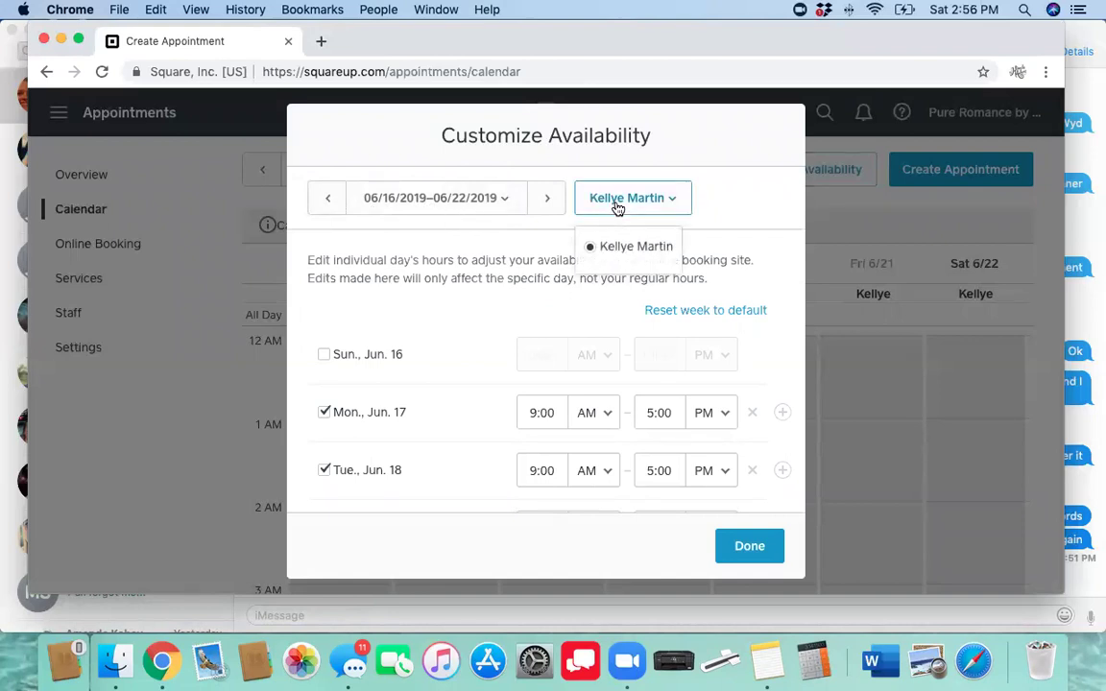
left_click(546, 217)
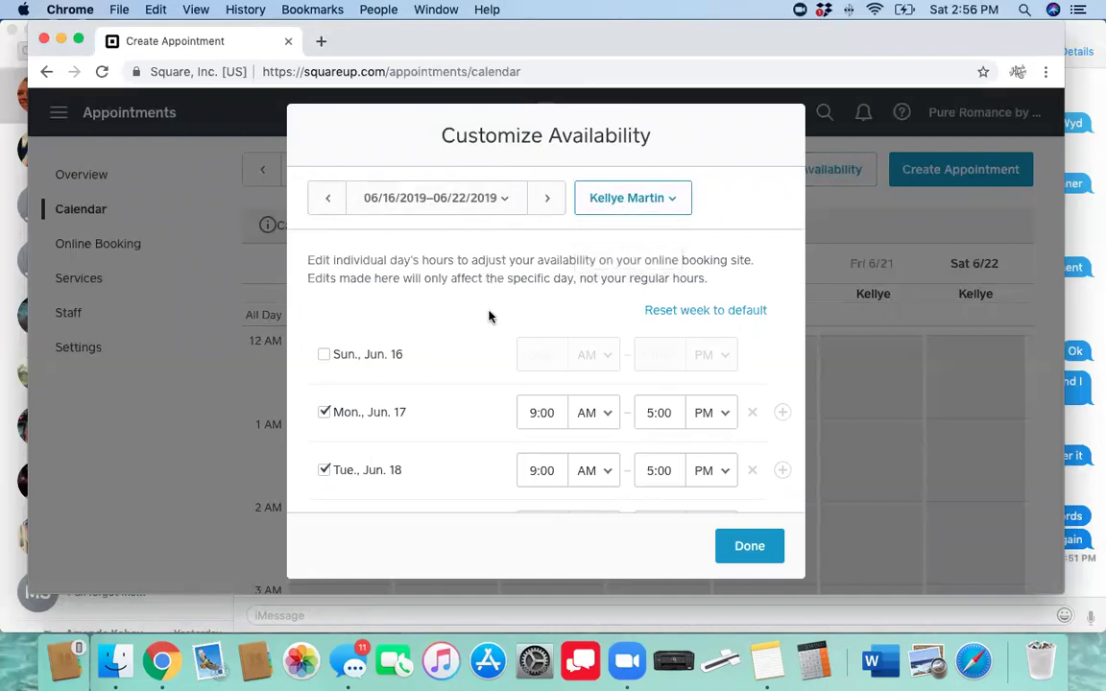
scroll(494, 347, "down", 2)
scroll(494, 348, "up", 2)
scroll(418, 409, "down", 2)
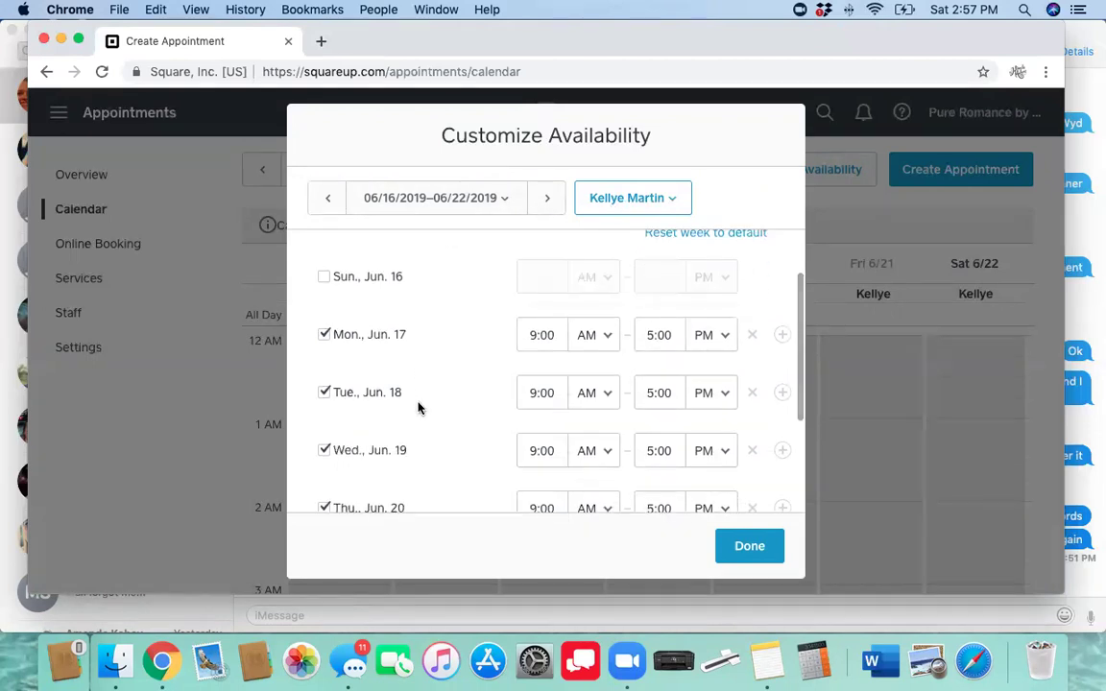
left_click(325, 334)
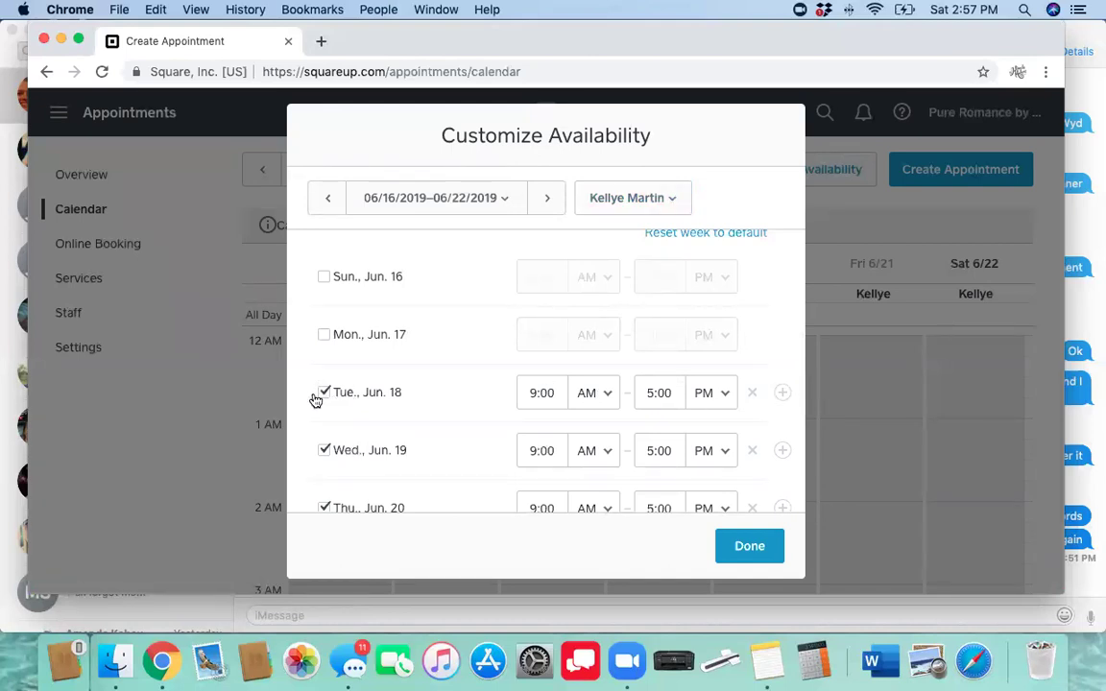
Make Saturday June 22 available from 1:00 PM to 4:00 PM
scroll(430, 422, "down", 3)
scroll(430, 423, "down", 1)
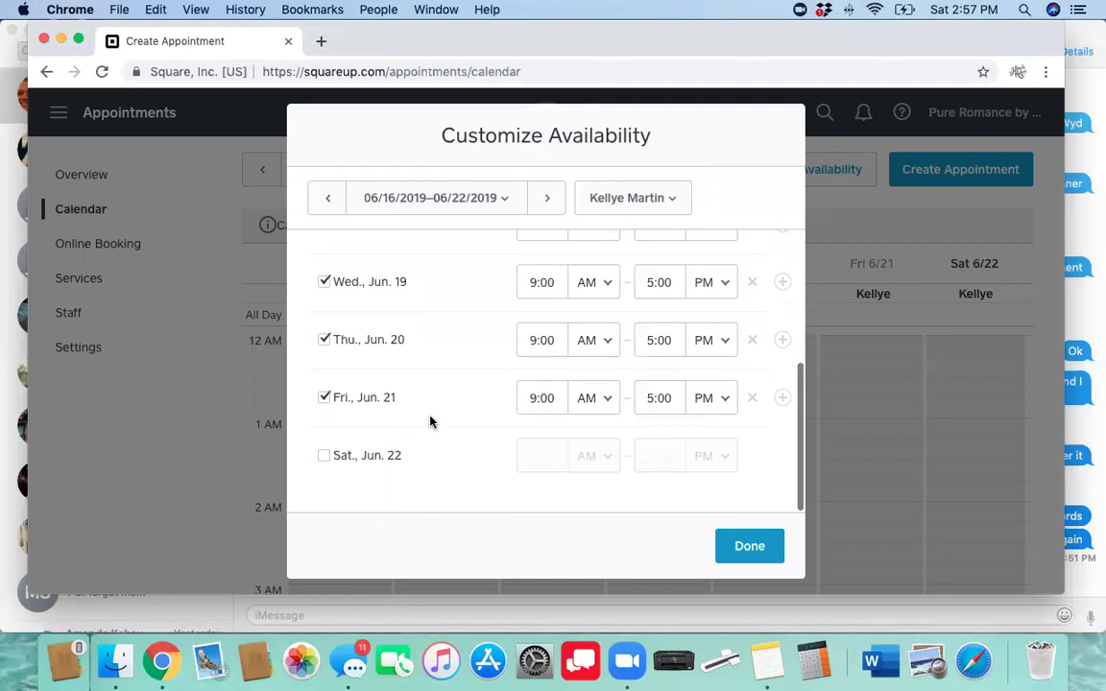
left_click(325, 455)
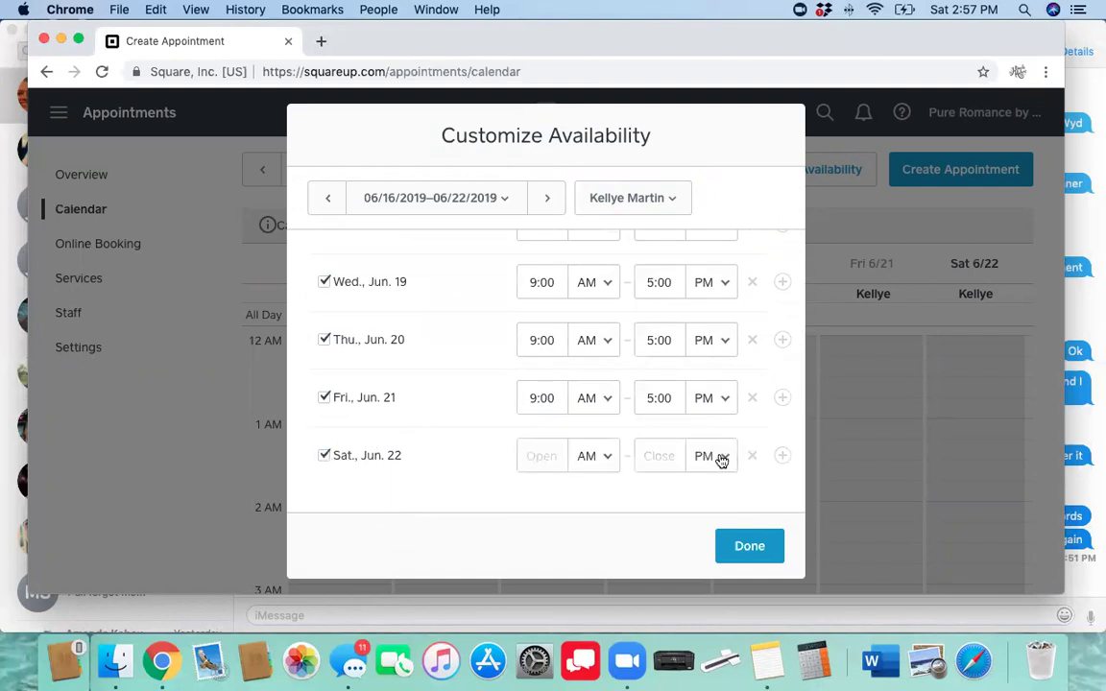
left_click(541, 457)
type("1")
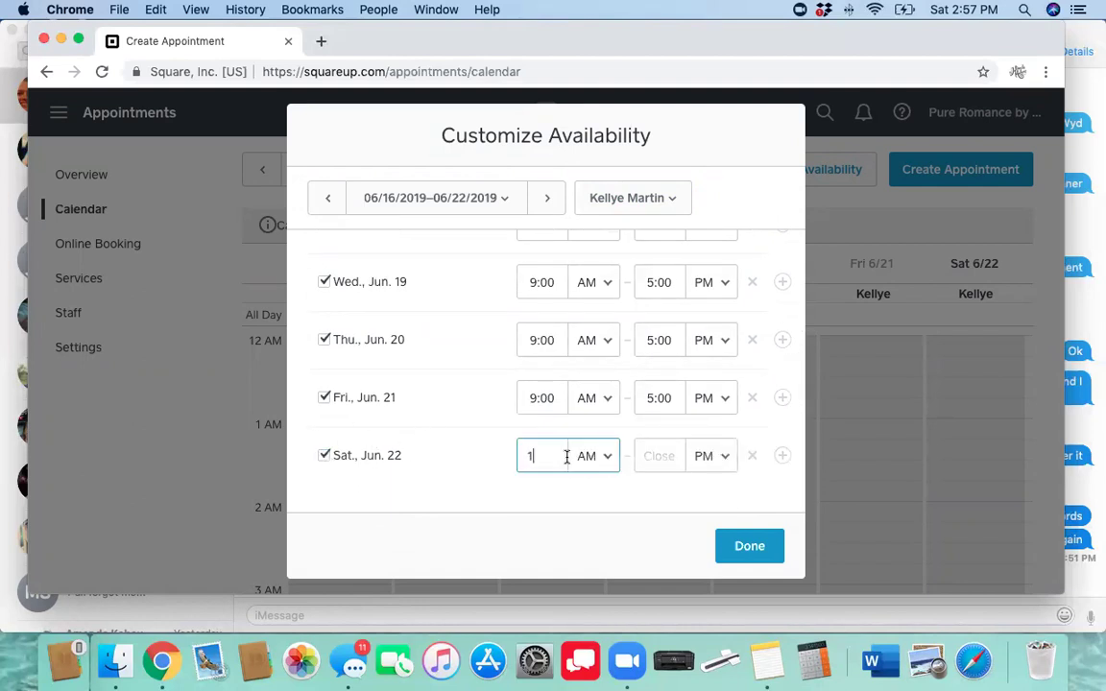
left_click(585, 457)
left_click(584, 472)
left_click(669, 458)
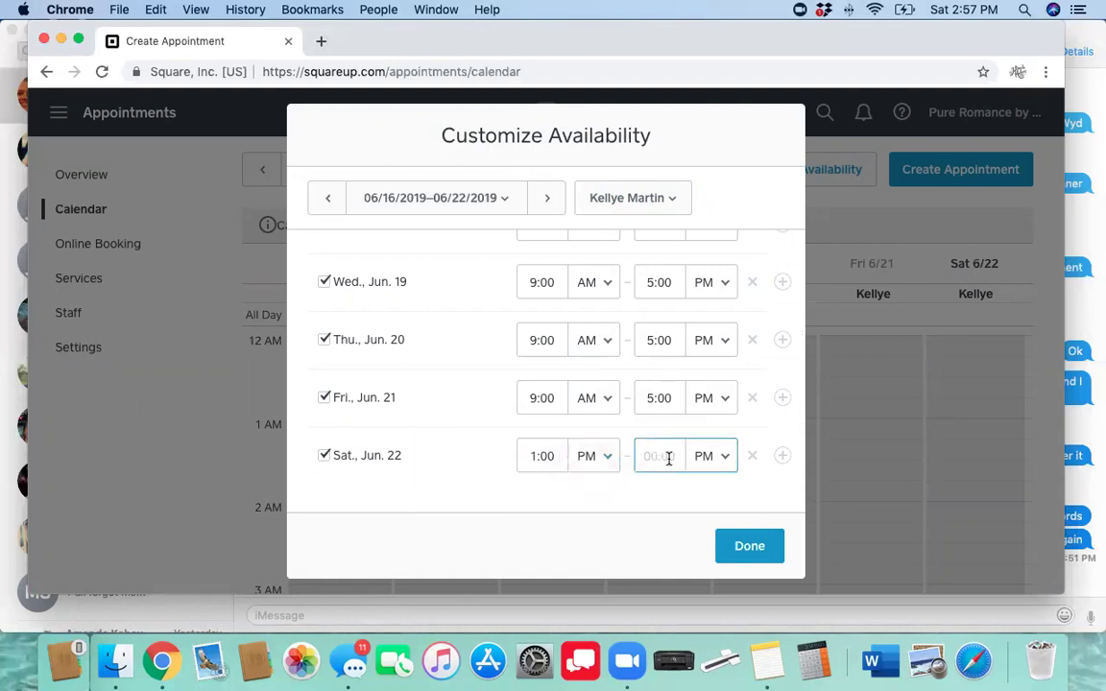
type("4:00")
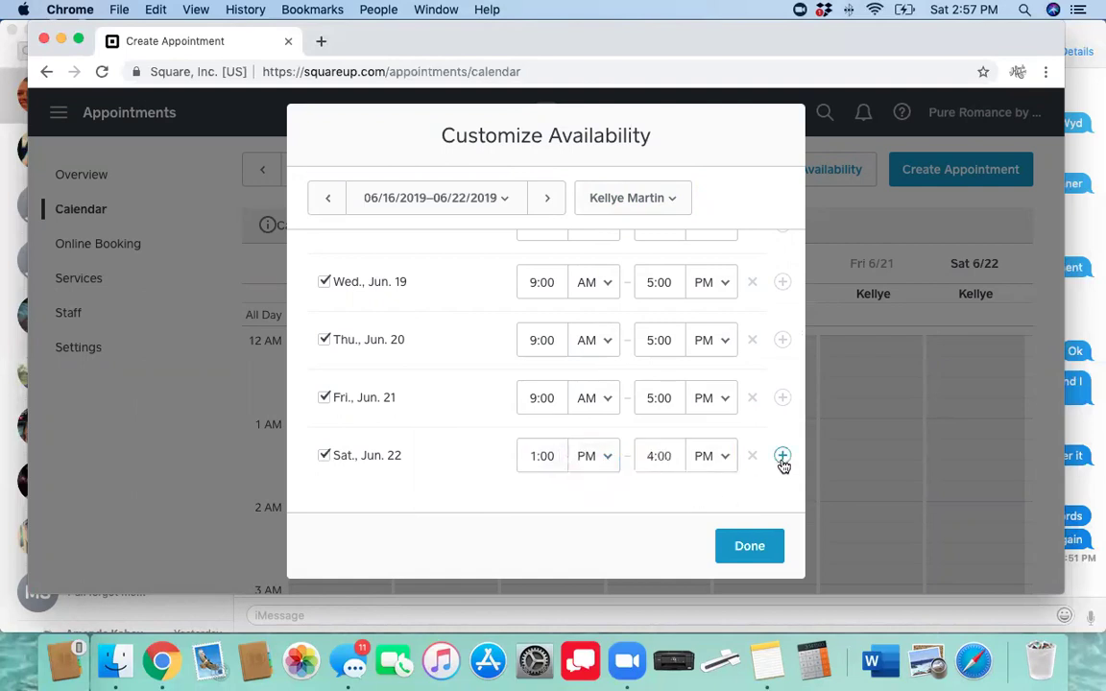
Add a second Saturday range from 6:30 PM to 9:30 PM and save the availability
left_click(782, 457)
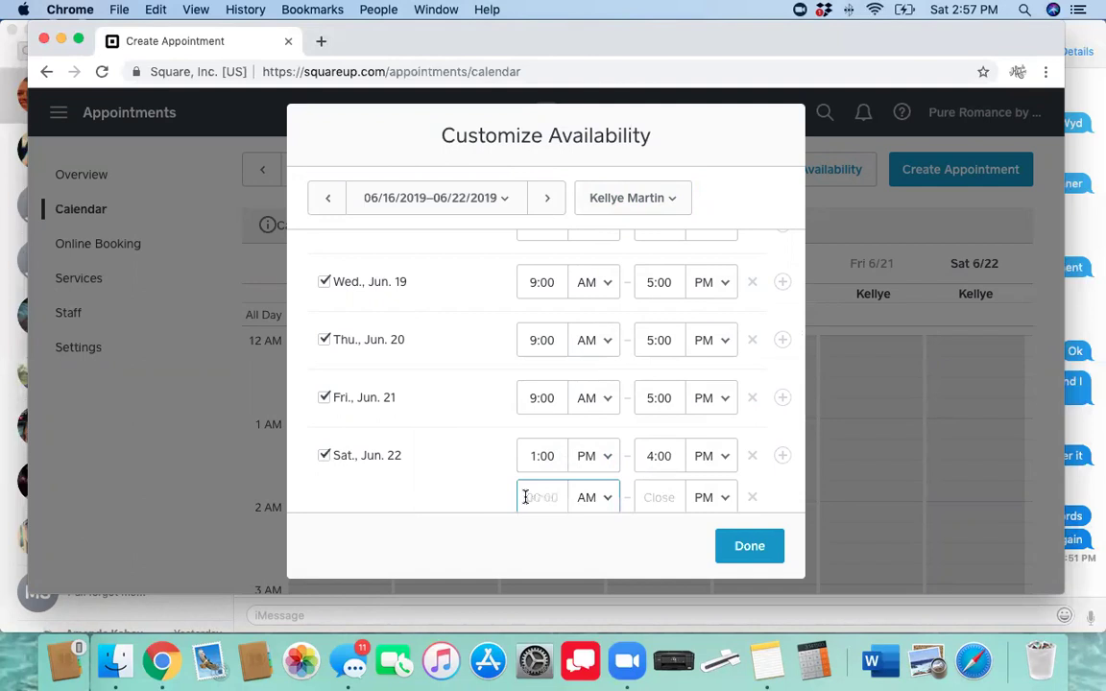
type("6:30")
left_click(591, 497)
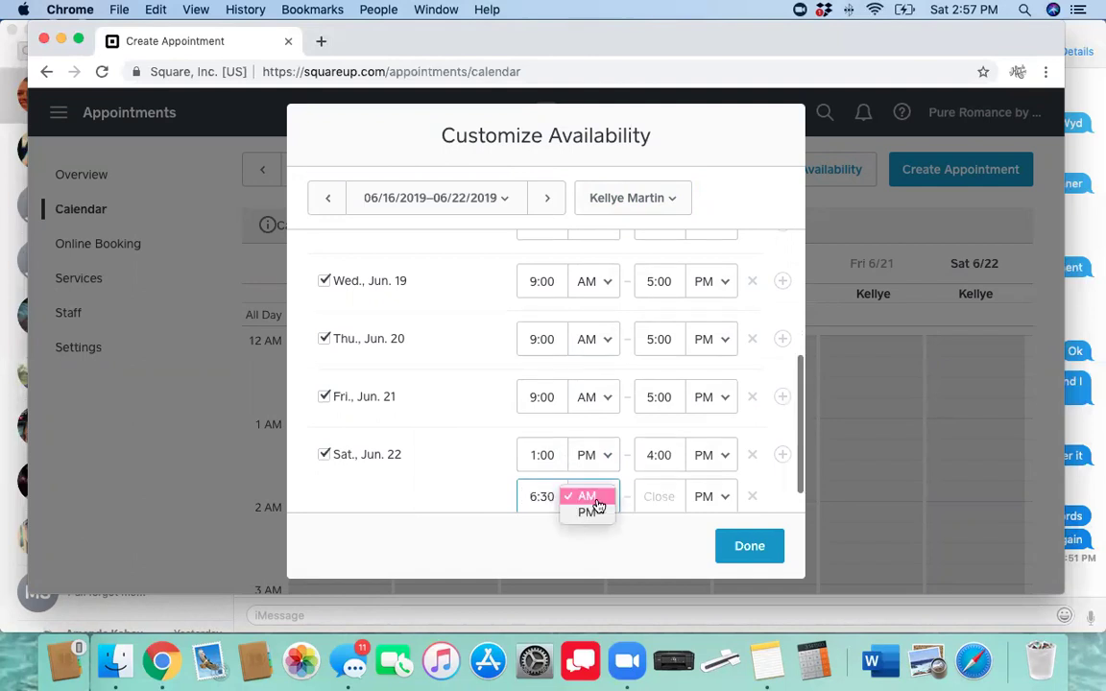
left_click(593, 519)
left_click(661, 491)
type("9:30")
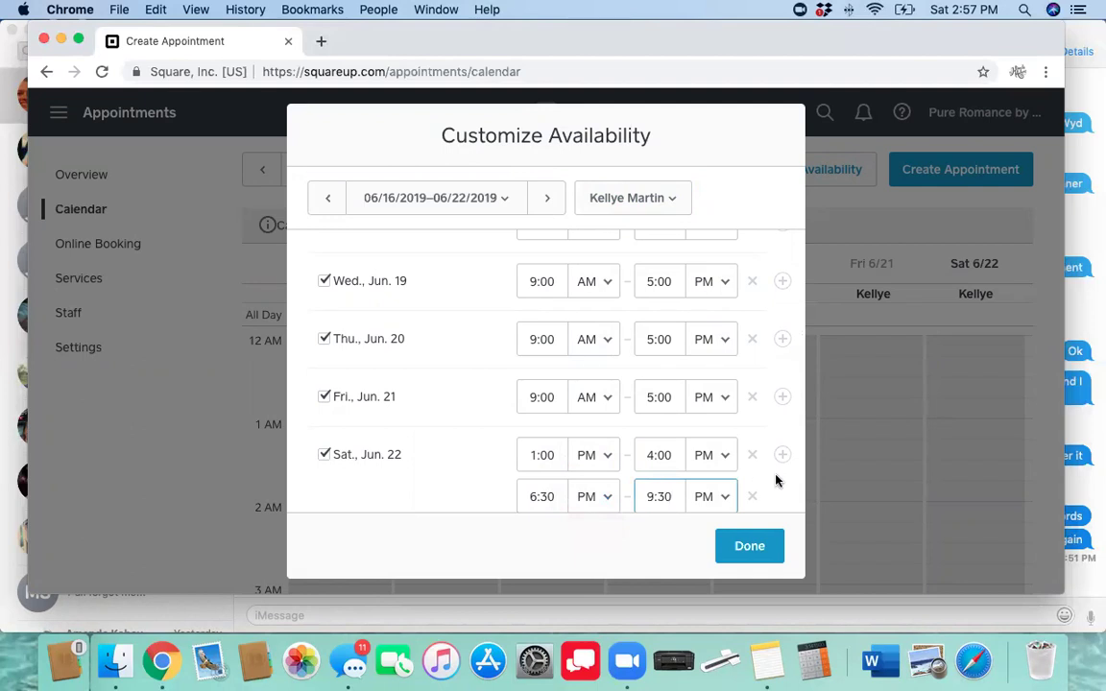
left_click(774, 489)
scroll(457, 487, "down", 1)
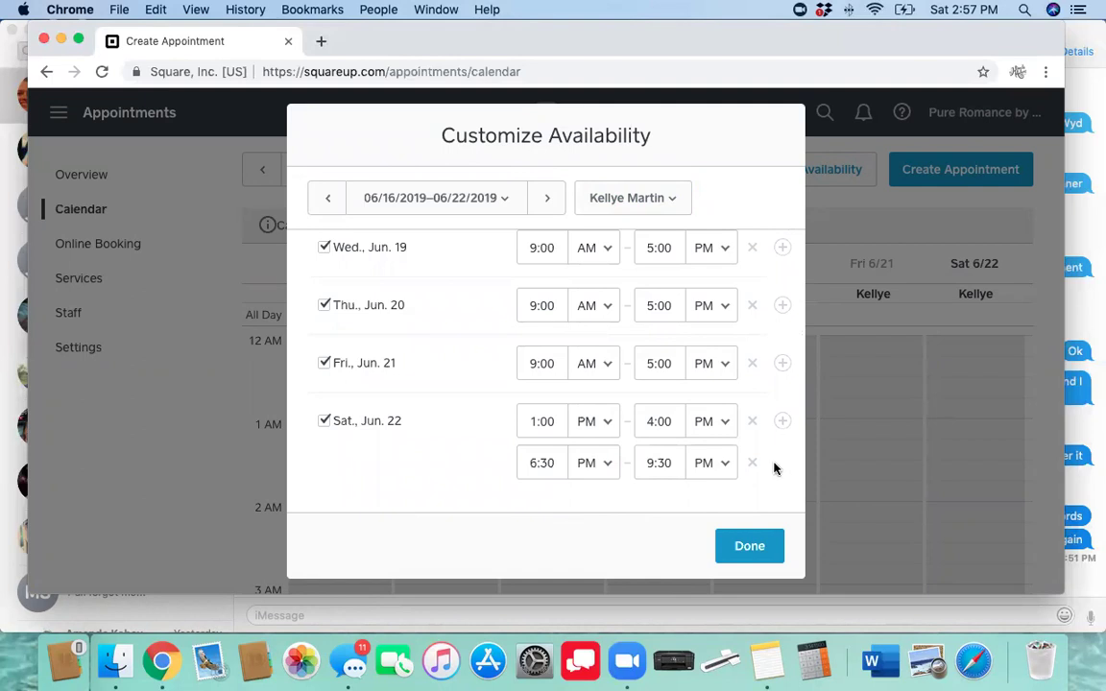
left_click(739, 553)
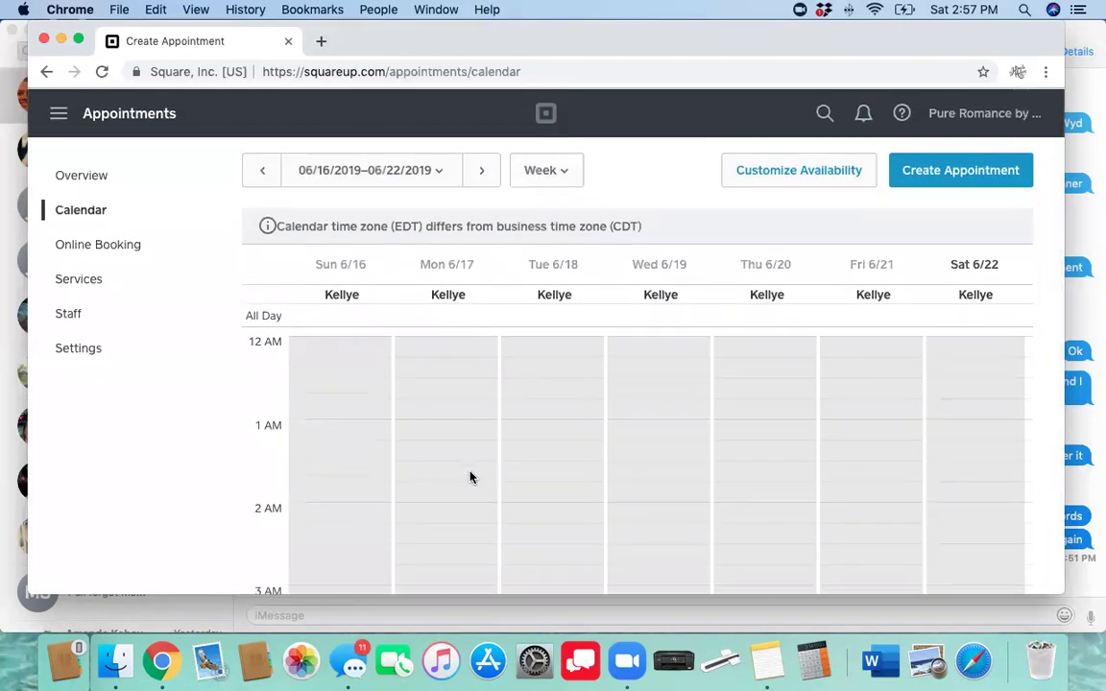
Page the calendar ahead to June 30–July 6, then back to June 16–22
scroll(470, 477, "down", 3)
scroll(471, 477, "up", 3)
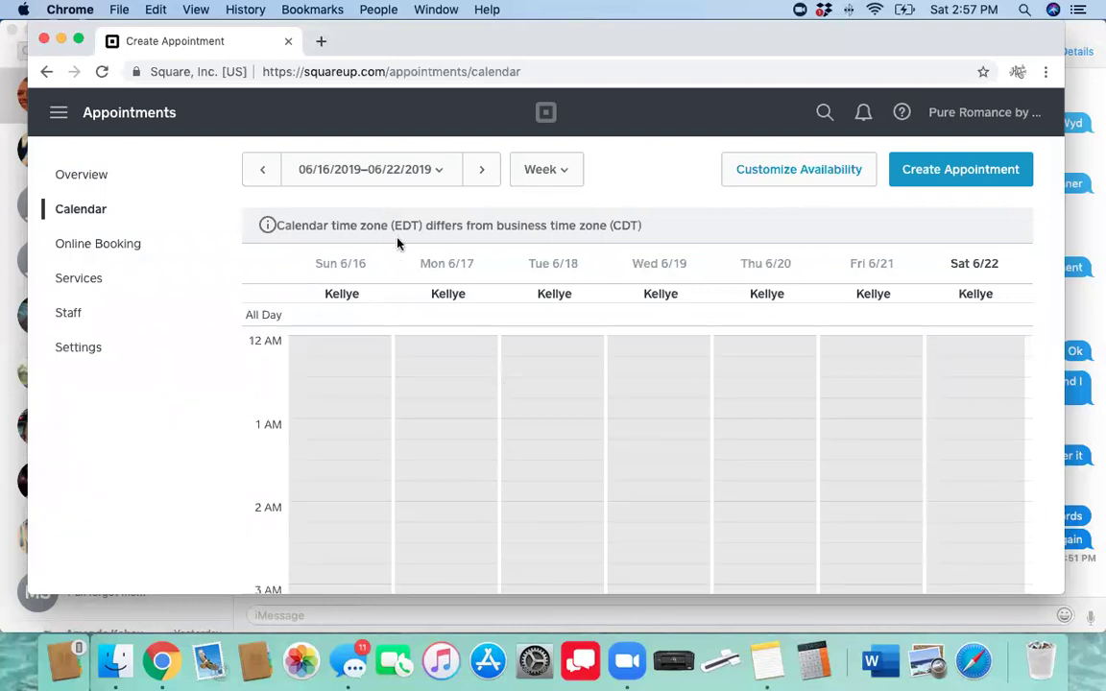
left_click(481, 173)
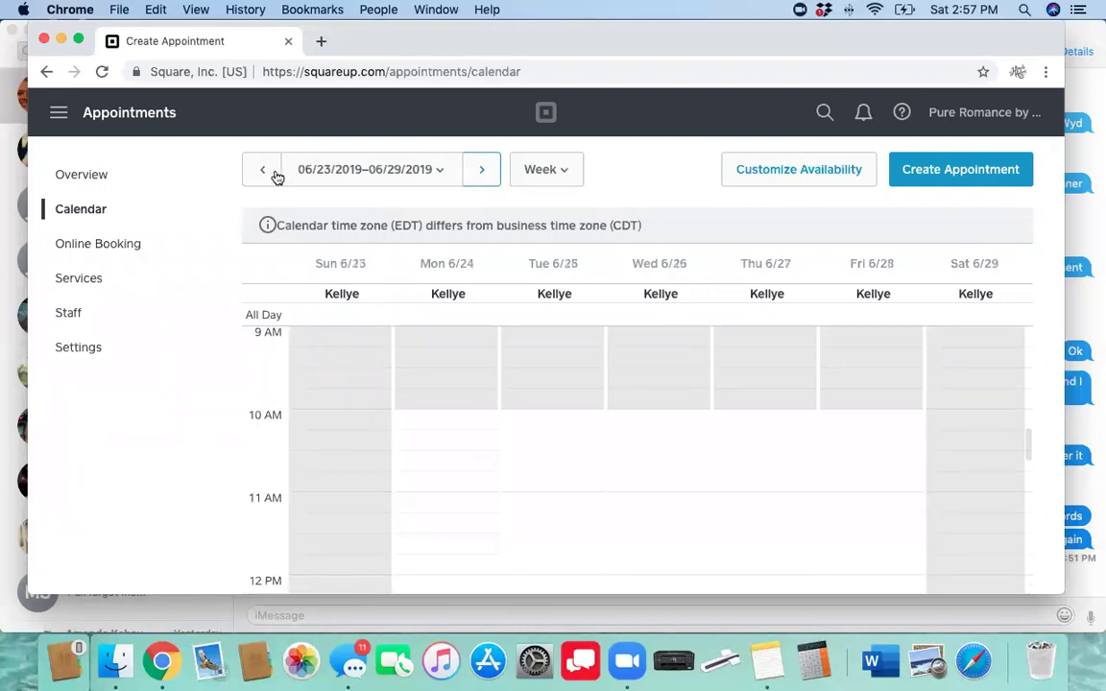
left_click(481, 179)
left_click(264, 174)
left_click(265, 175)
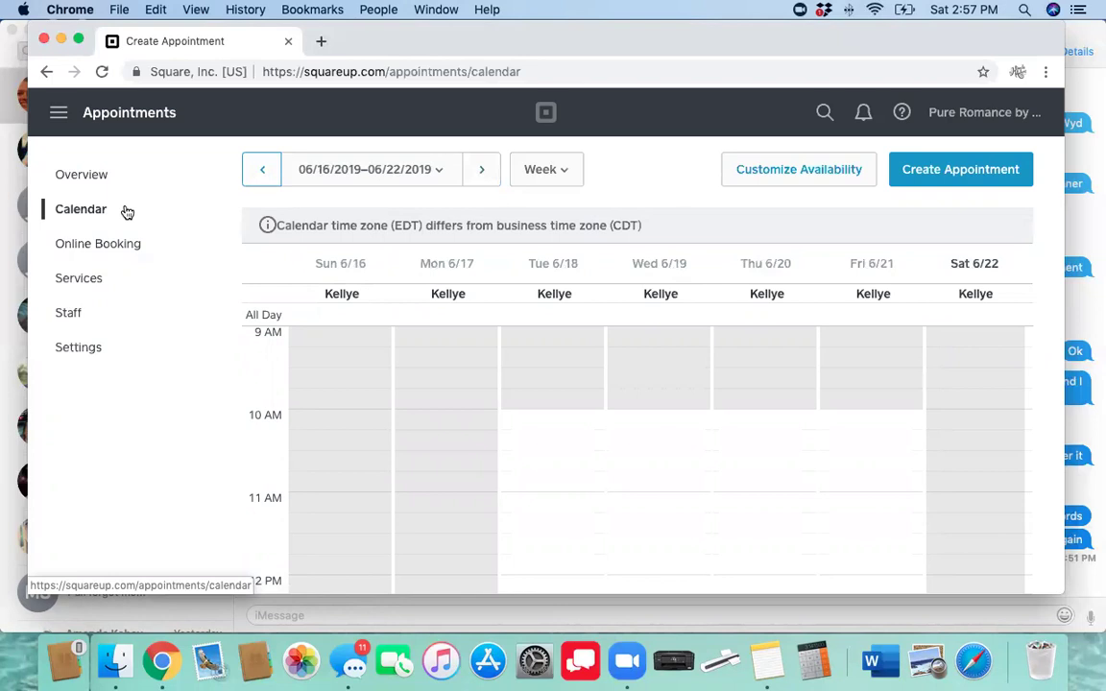
Review Services, Staff, and the Payments & Cancellations settings, then return to the Overview
left_click(88, 287)
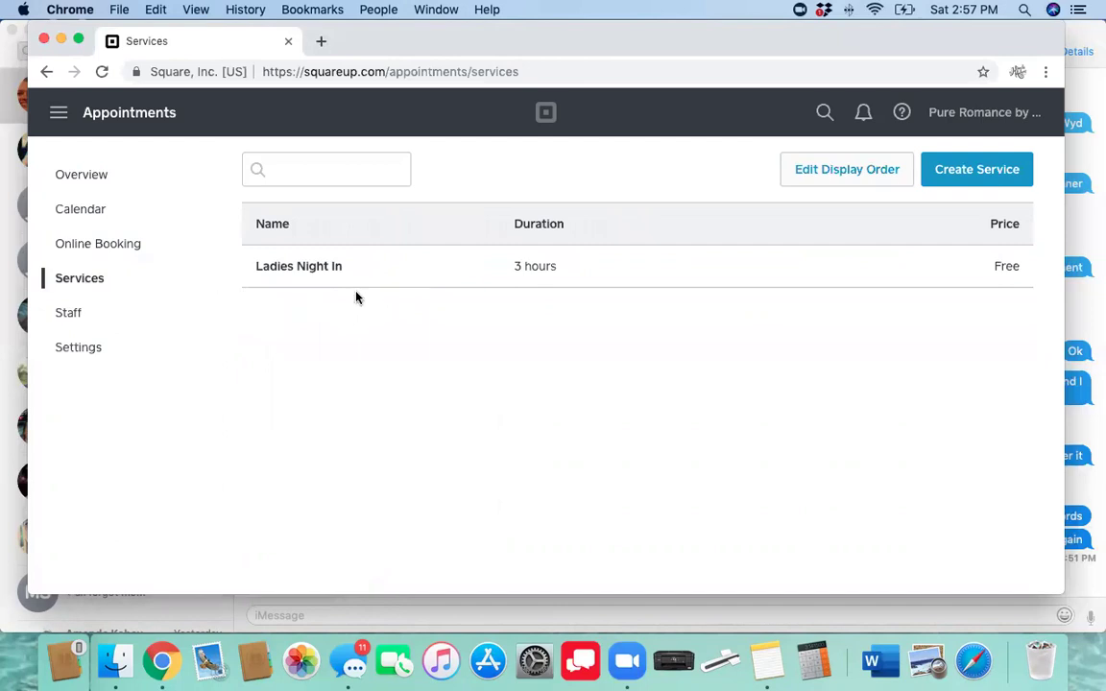
left_click(77, 324)
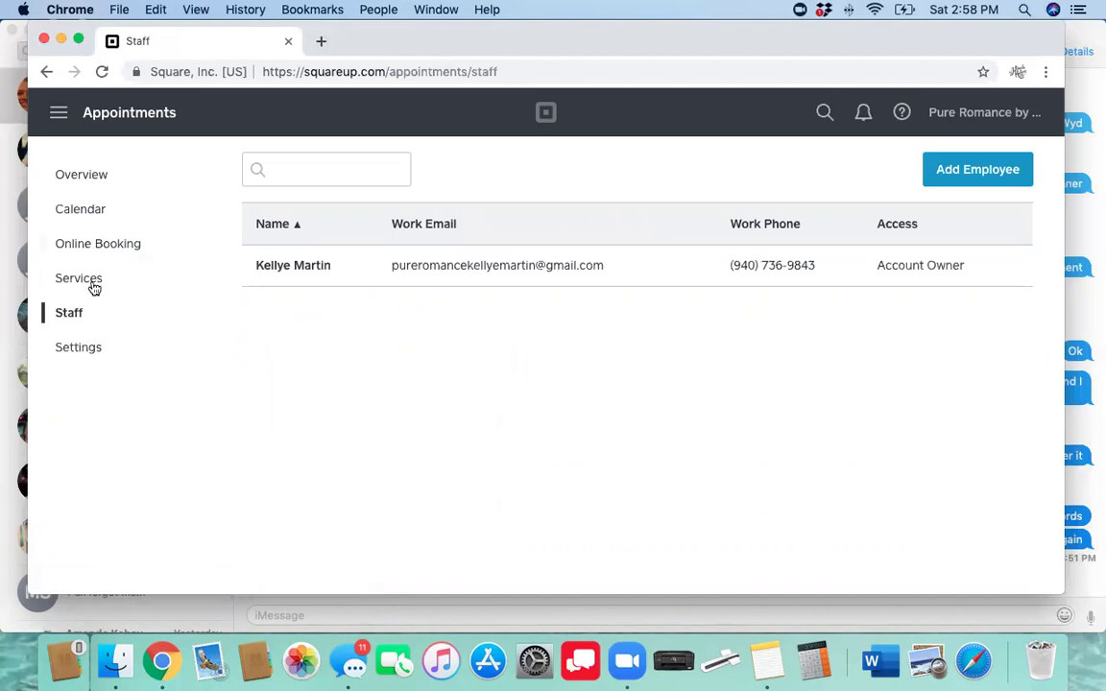
left_click(77, 351)
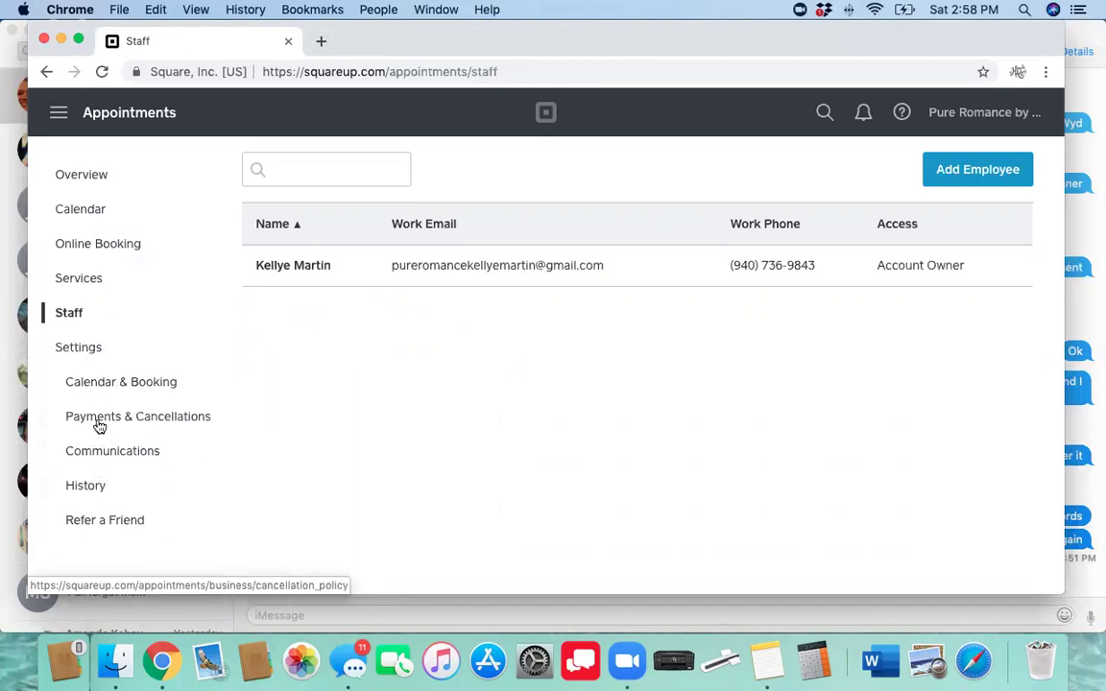
left_click(101, 426)
scroll(429, 428, "down", 2)
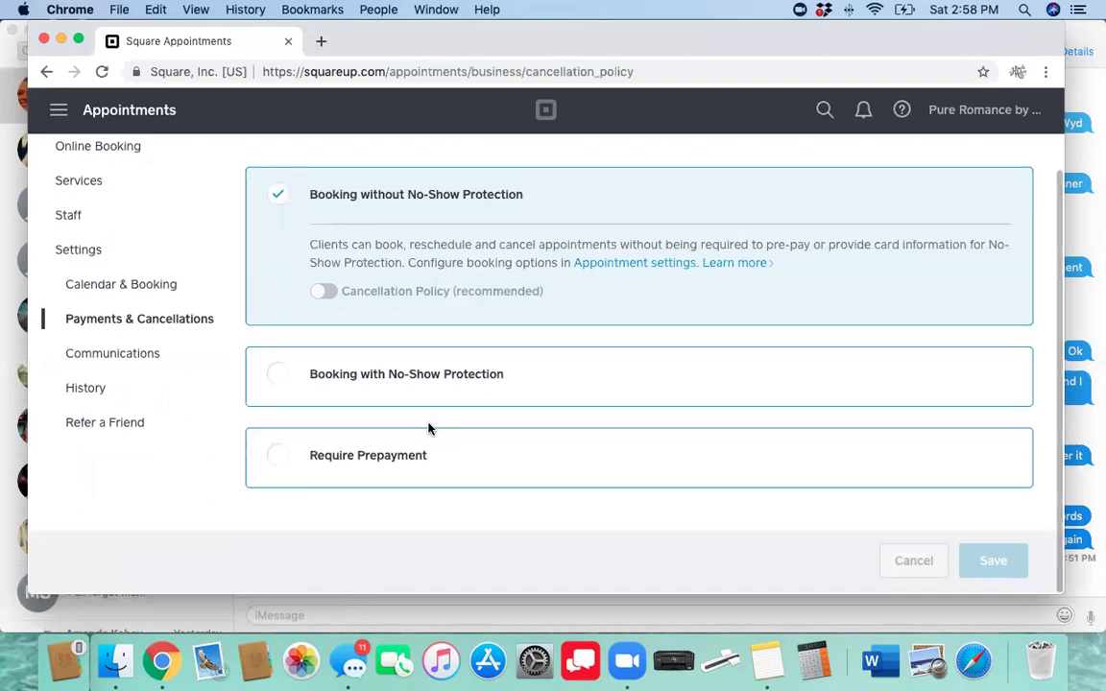
scroll(427, 428, "up", 1)
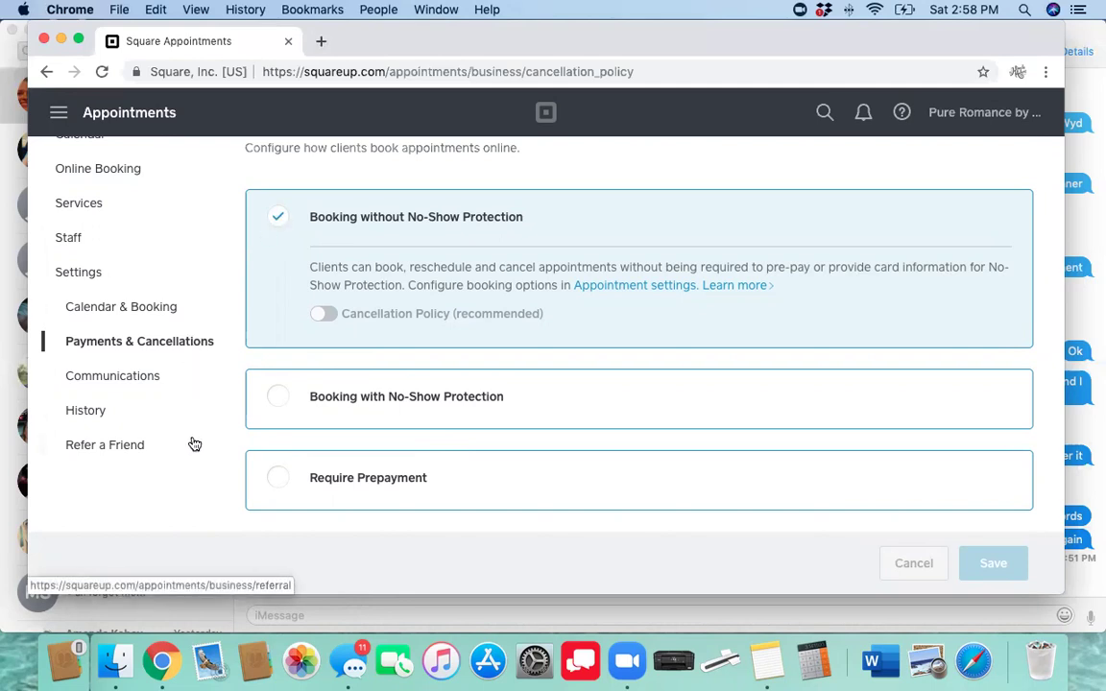
scroll(194, 443, "down", 1)
scroll(194, 444, "down", 1)
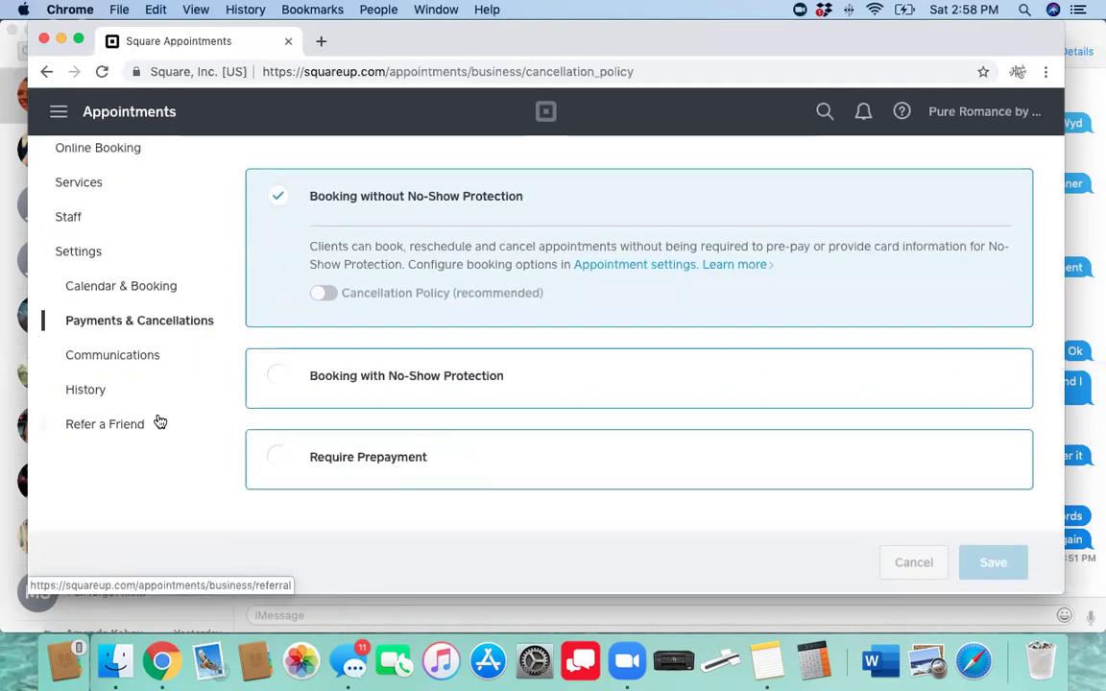
left_click(85, 257)
left_click(78, 220)
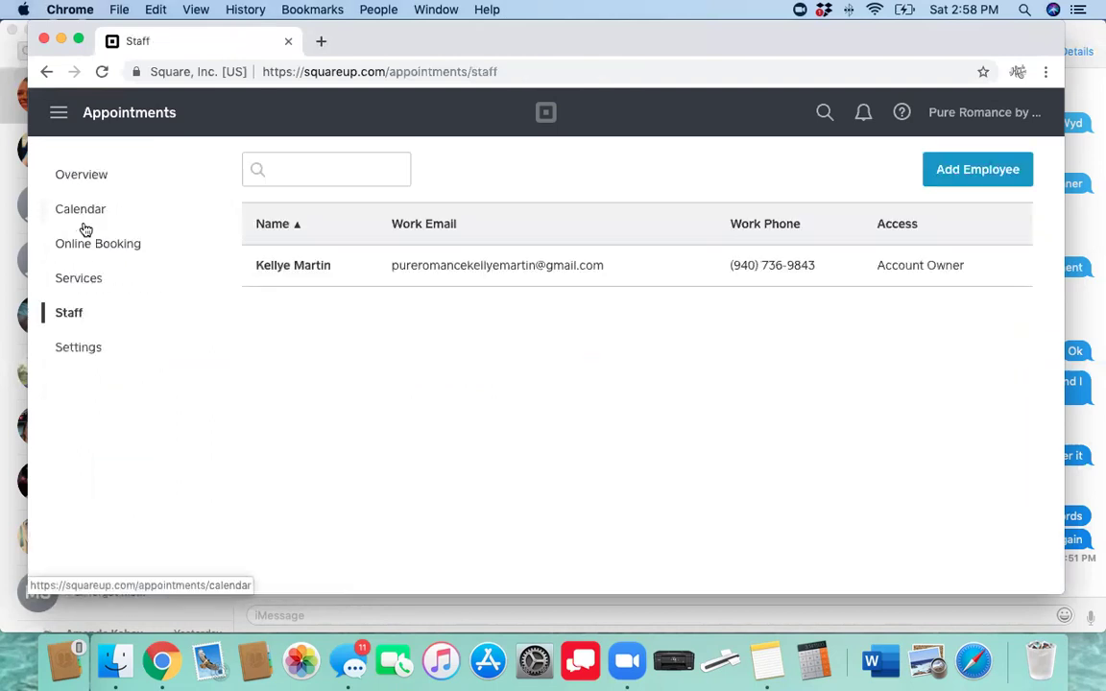
left_click(82, 175)
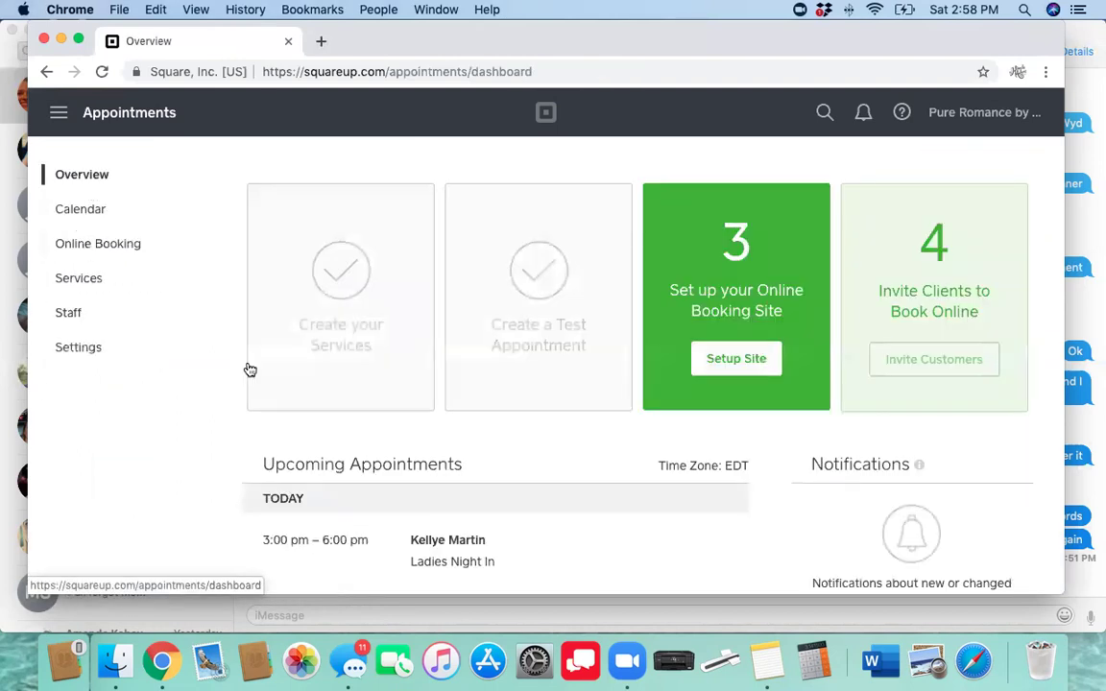
Set up the booking site from Overview step 3 and edit its business details
scroll(273, 393, "down", 2)
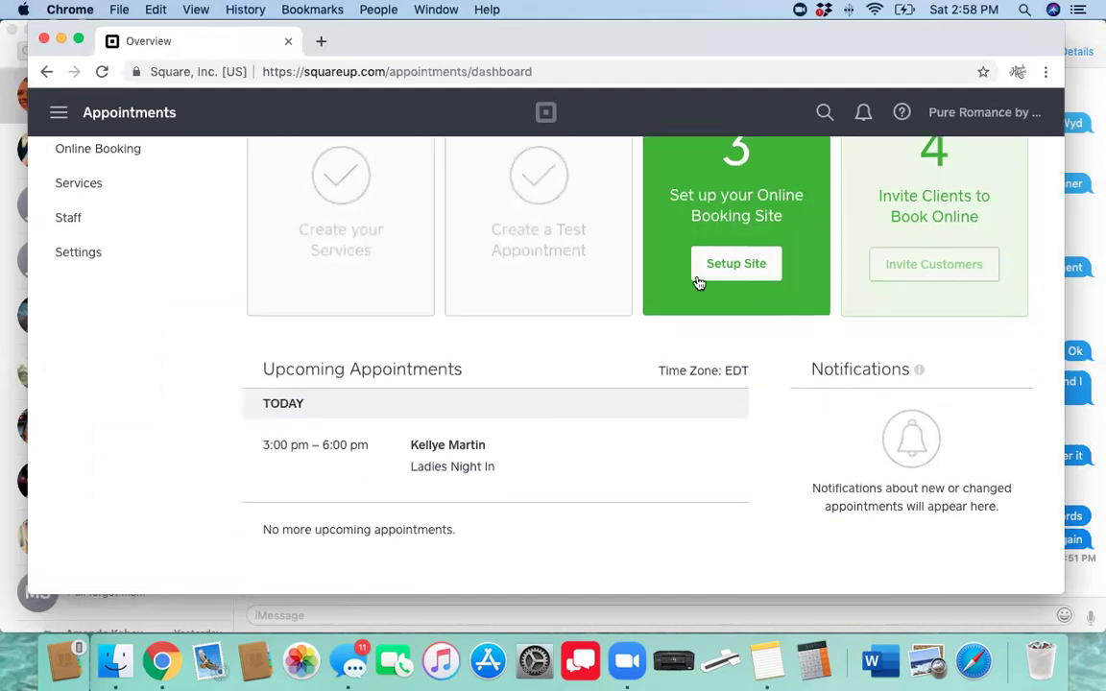
left_click(740, 277)
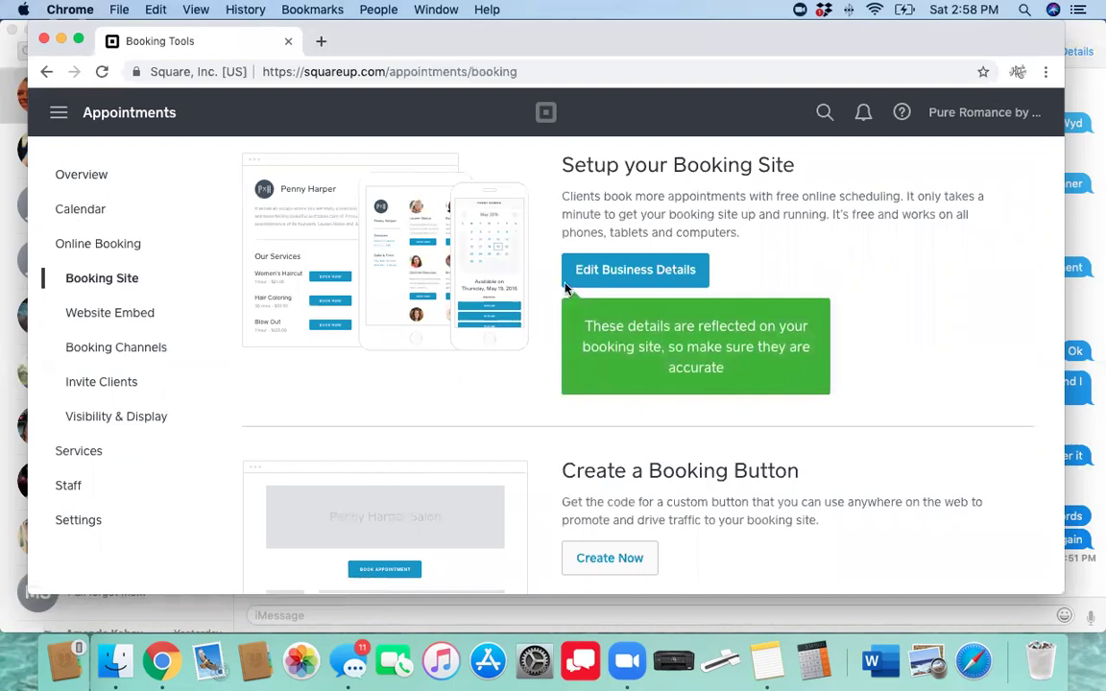
left_click(624, 278)
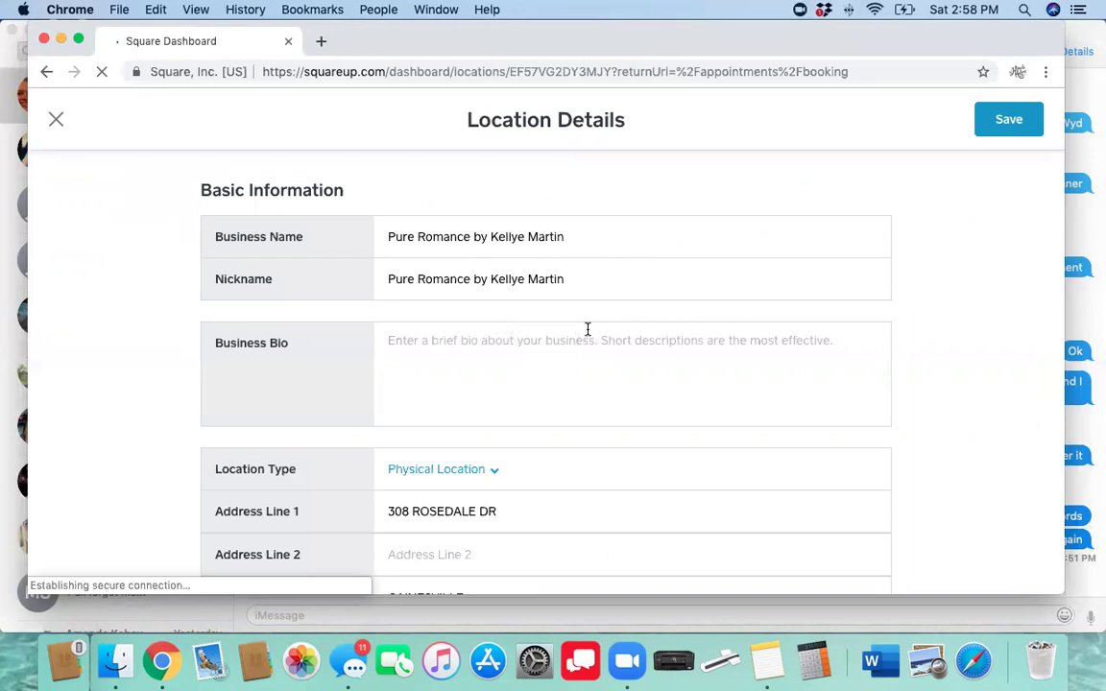
Change the Location Type to Mobile Location (No Address)
scroll(588, 329, "down", 2)
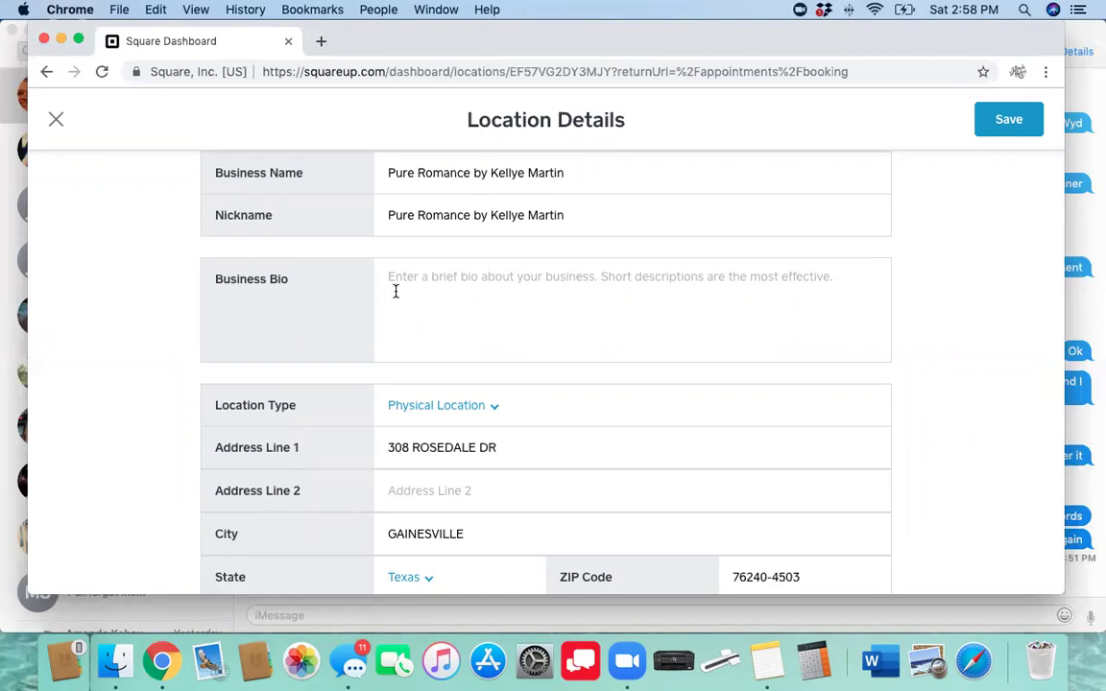
scroll(394, 291, "down", 2)
left_click(464, 326)
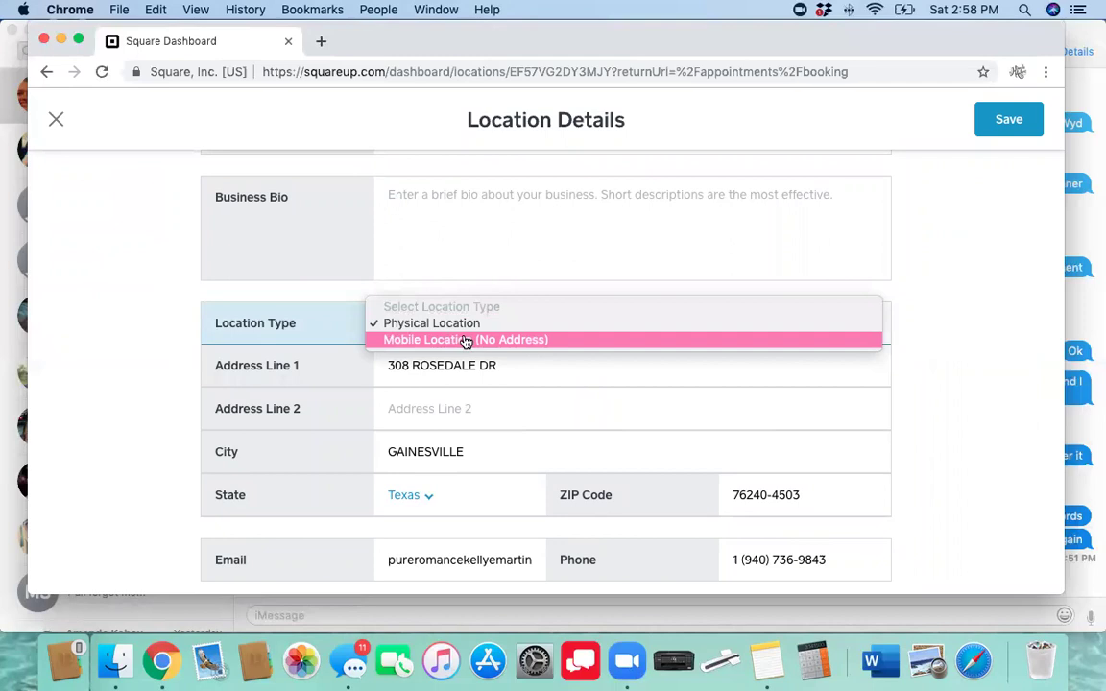
left_click(466, 340)
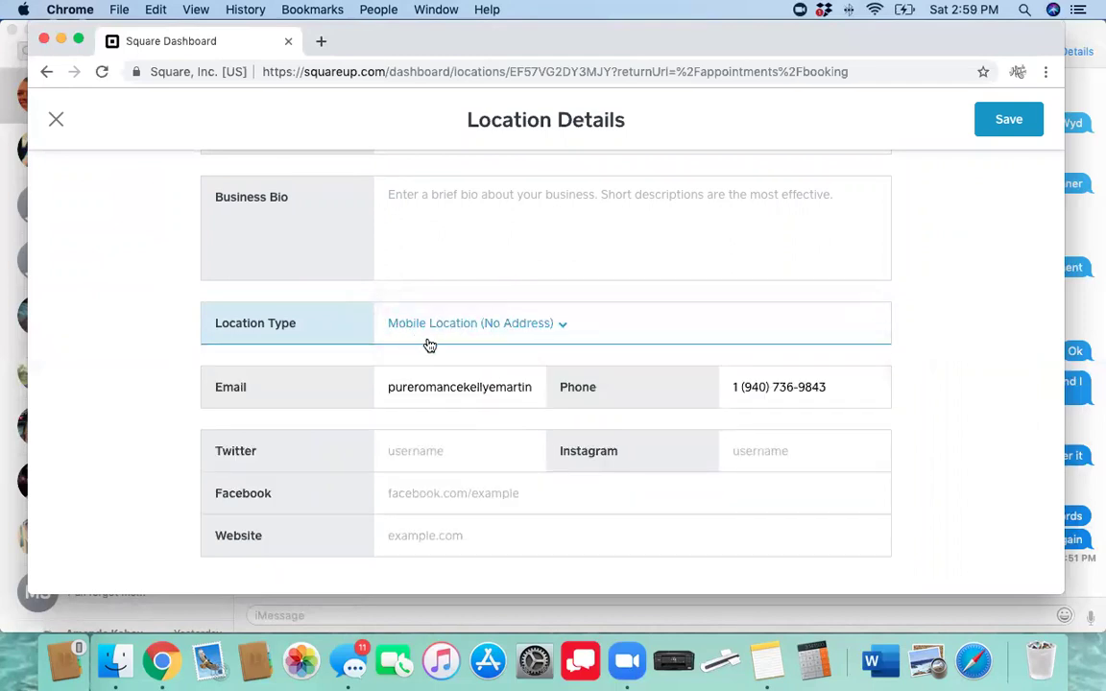
Save the location details and close the Location Details form
scroll(436, 336, "down", 2)
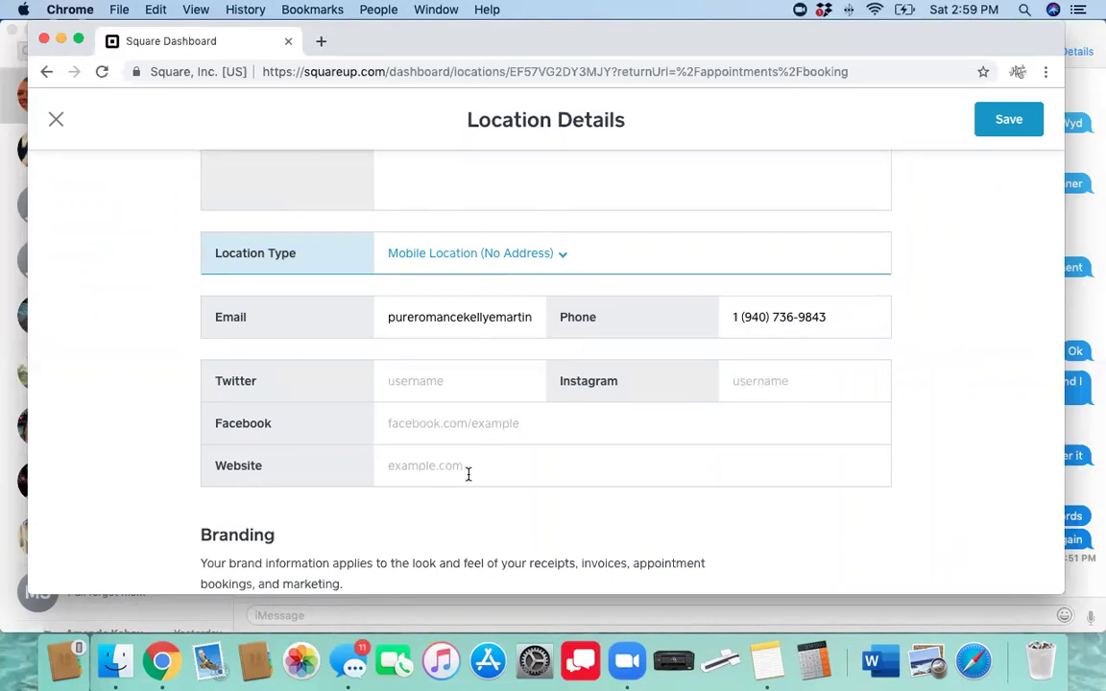
scroll(468, 473, "down", 6)
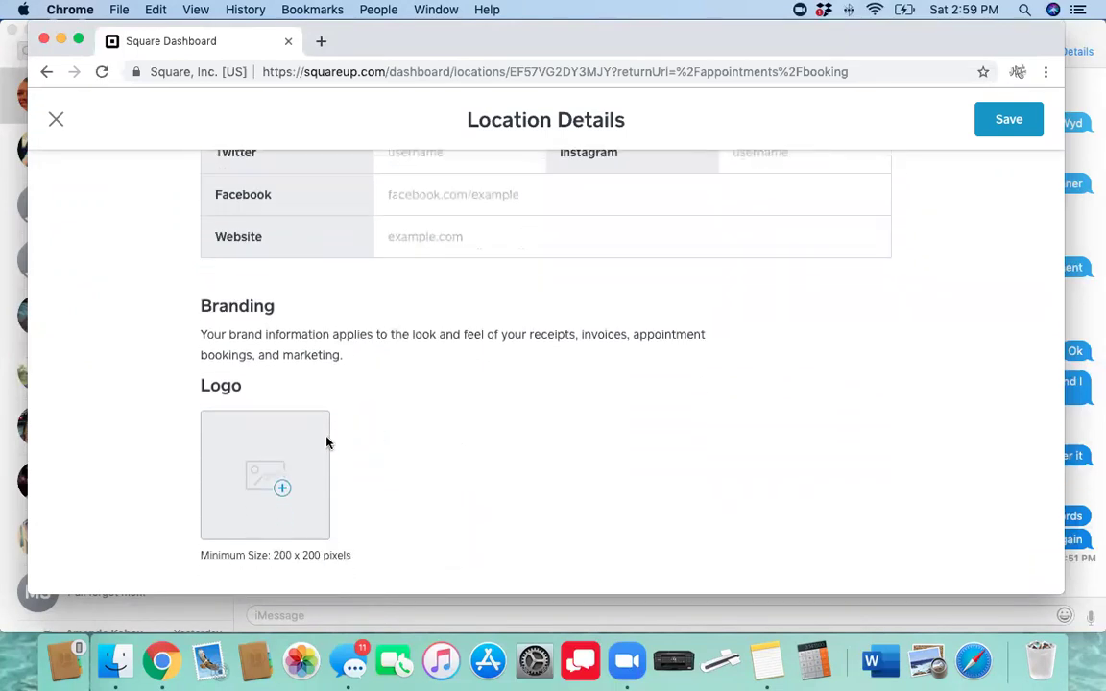
scroll(302, 451, "down", 4)
scroll(486, 428, "down", 2)
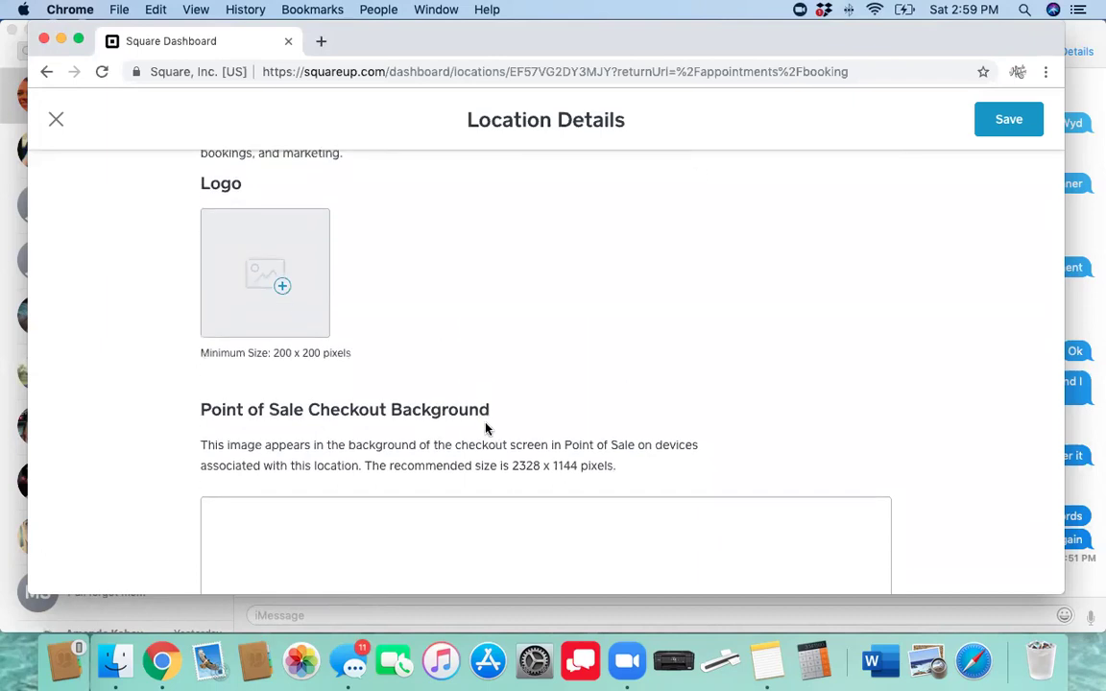
scroll(485, 429, "down", 10)
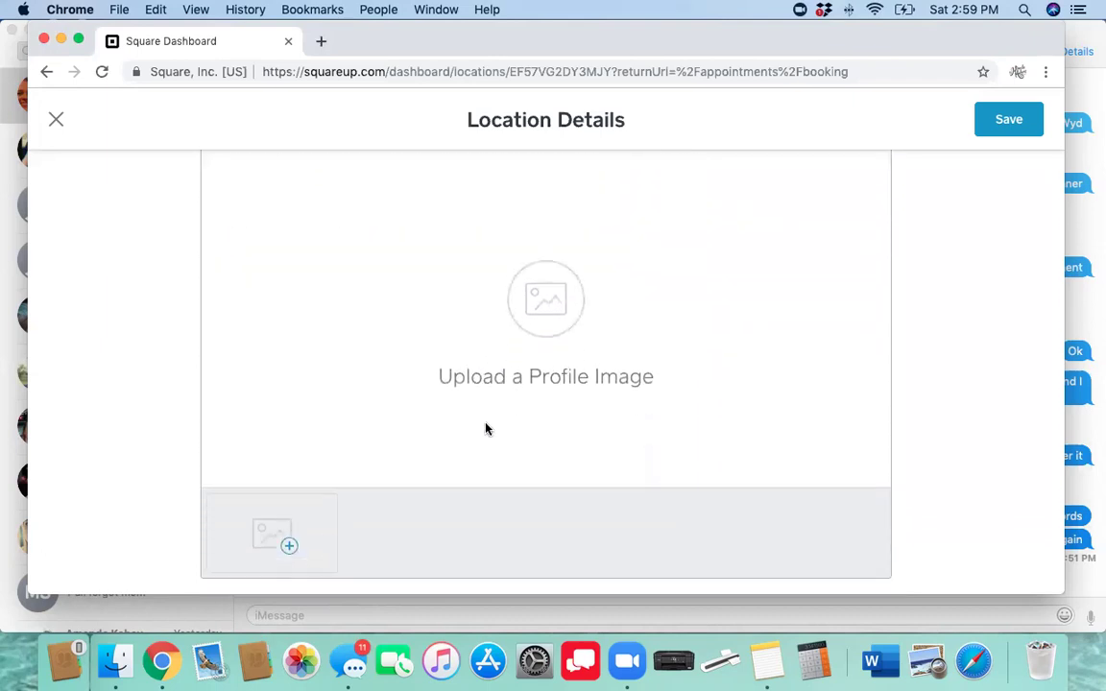
scroll(486, 429, "up", 5)
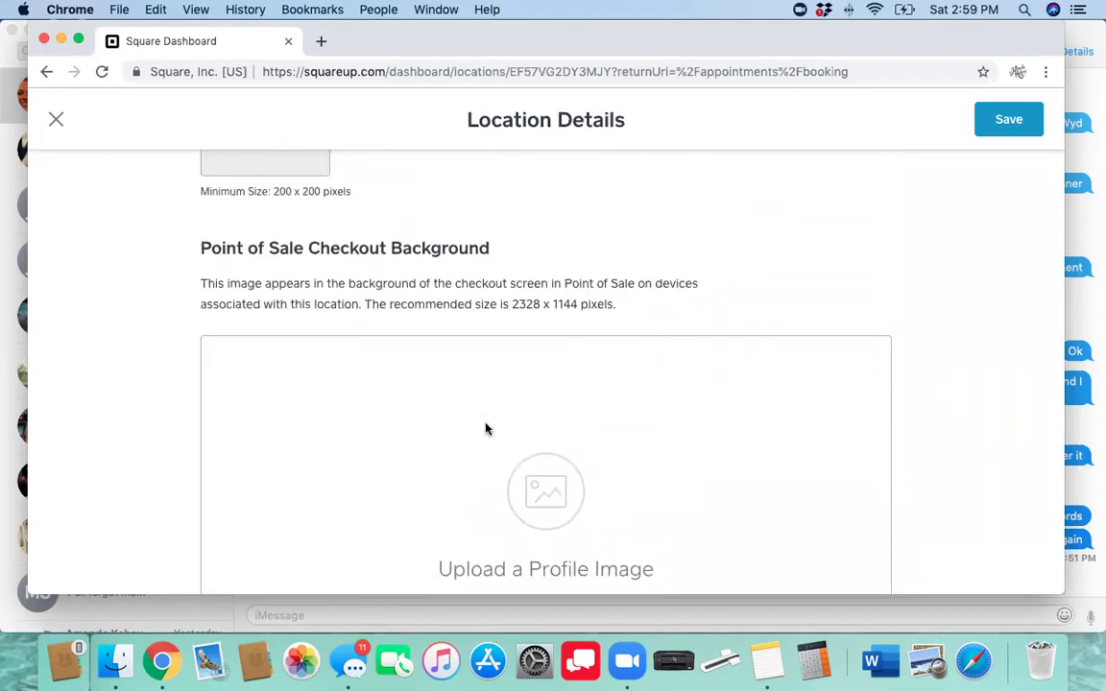
scroll(486, 429, "down", 15)
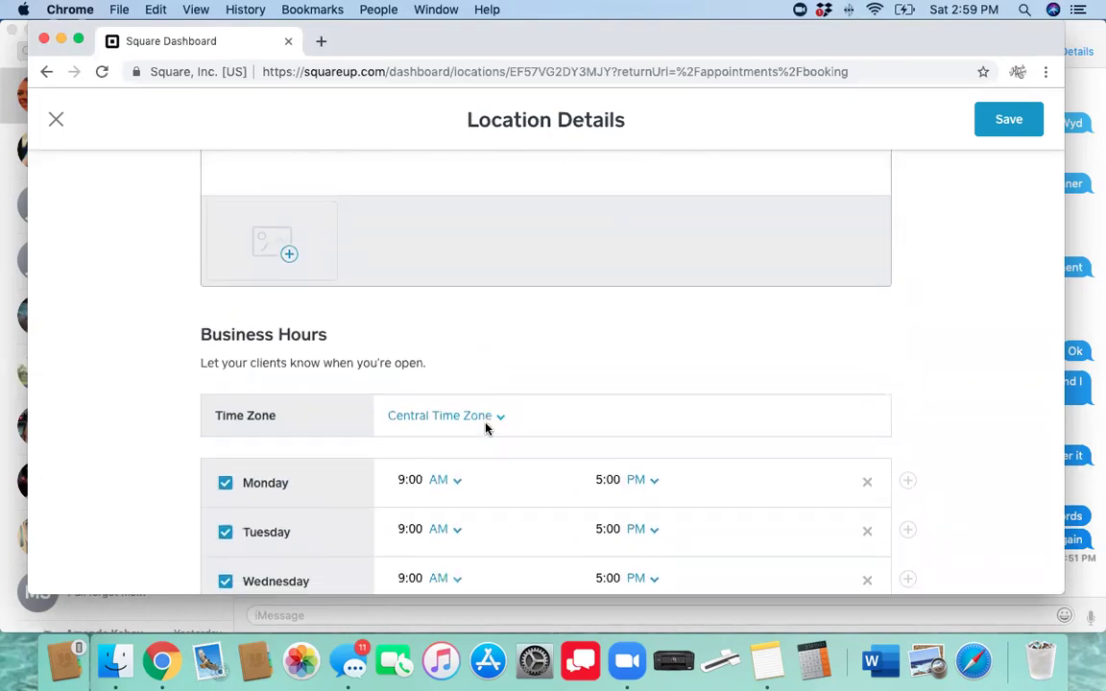
scroll(486, 429, "down", 7)
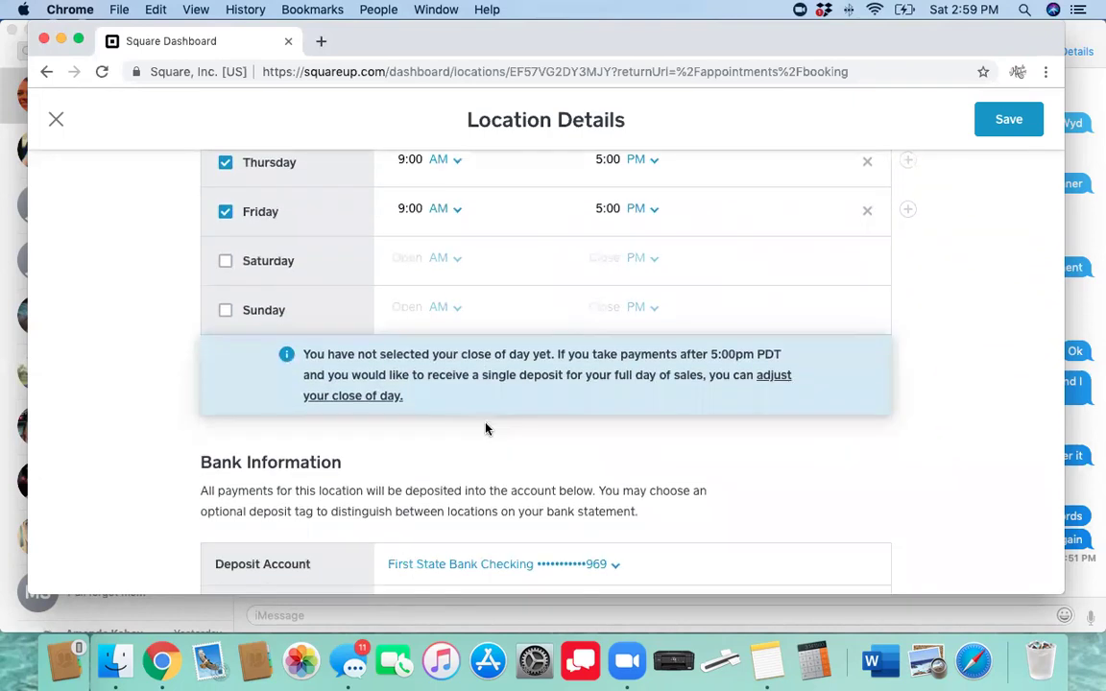
scroll(486, 429, "down", 8)
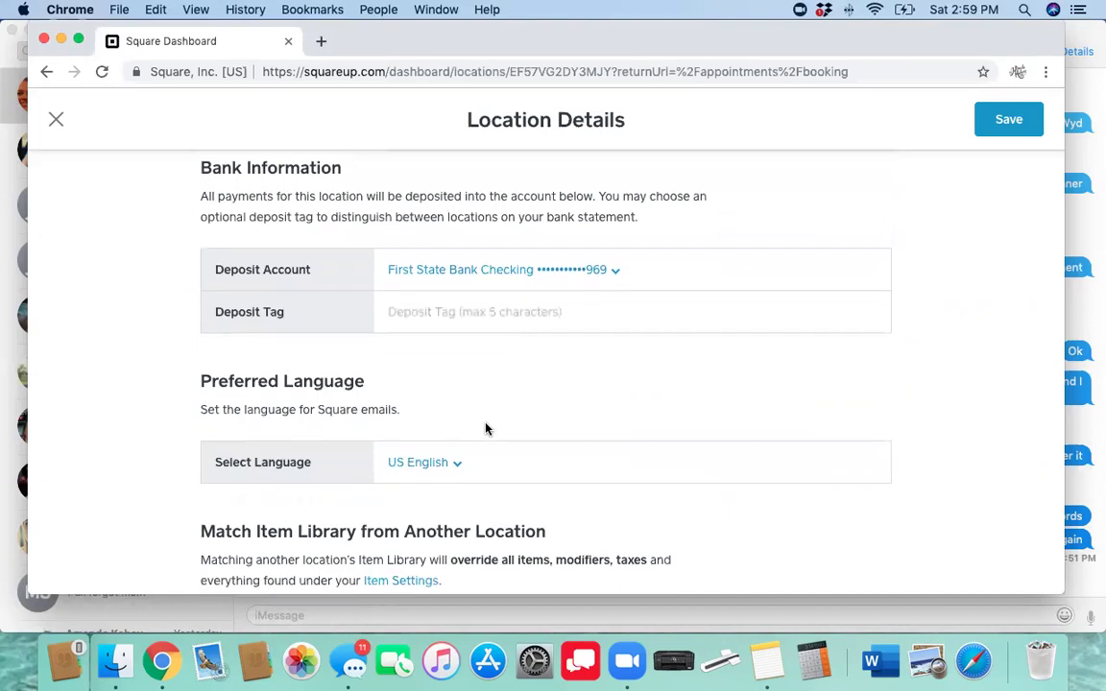
scroll(486, 429, "down", 1)
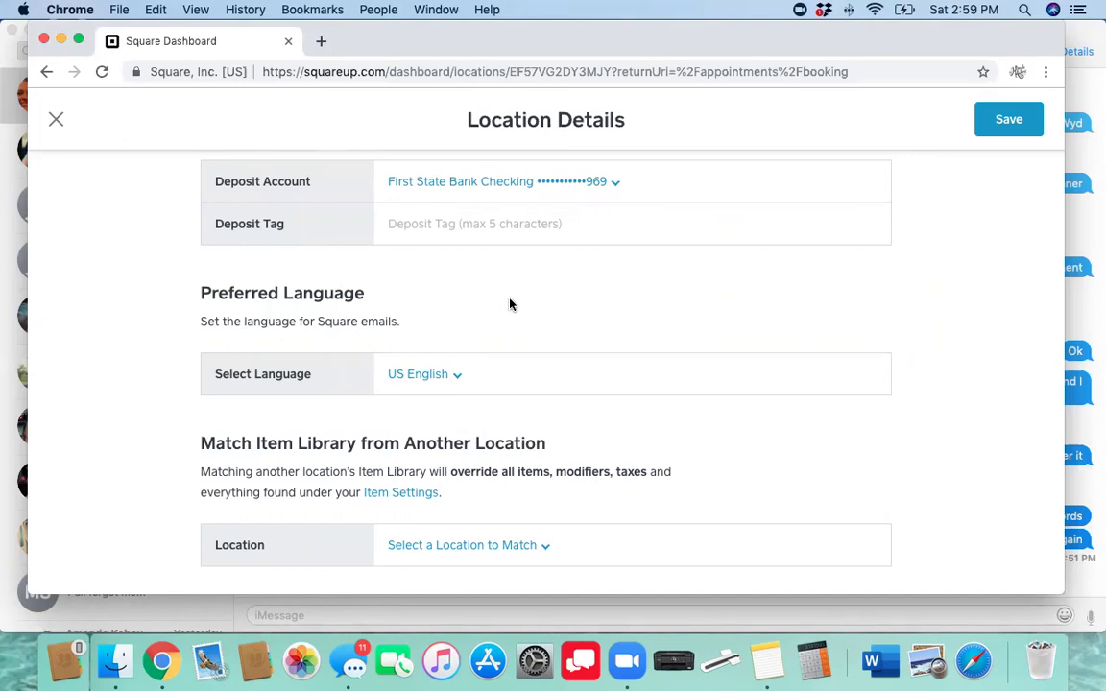
scroll(509, 304, "up", 15)
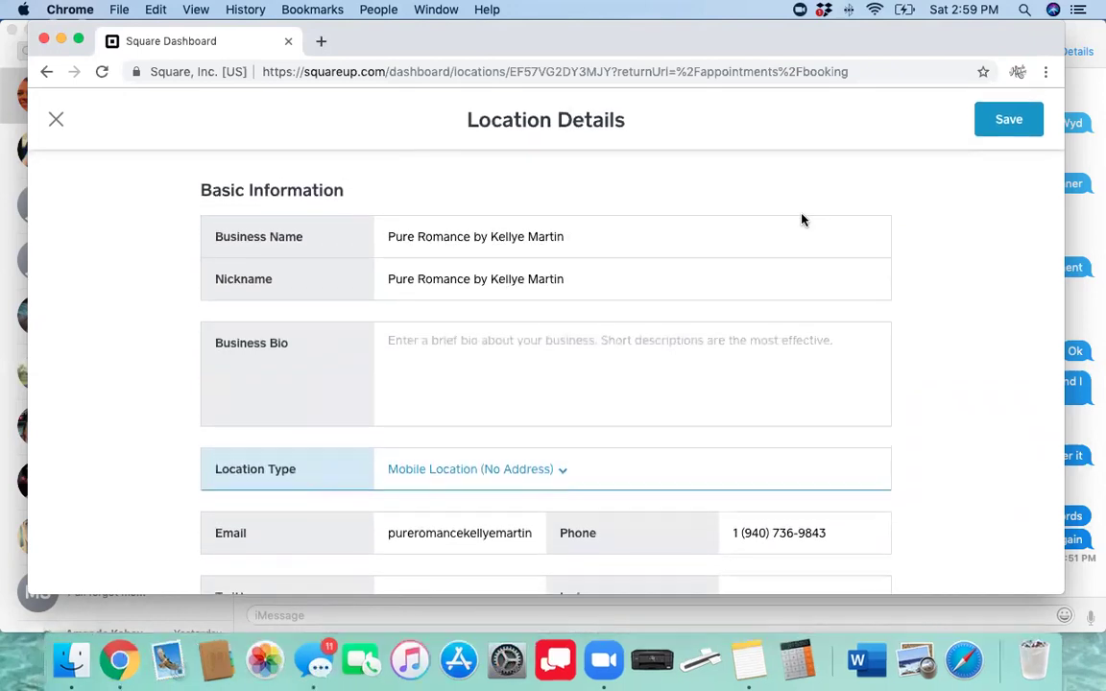
left_click(1006, 128)
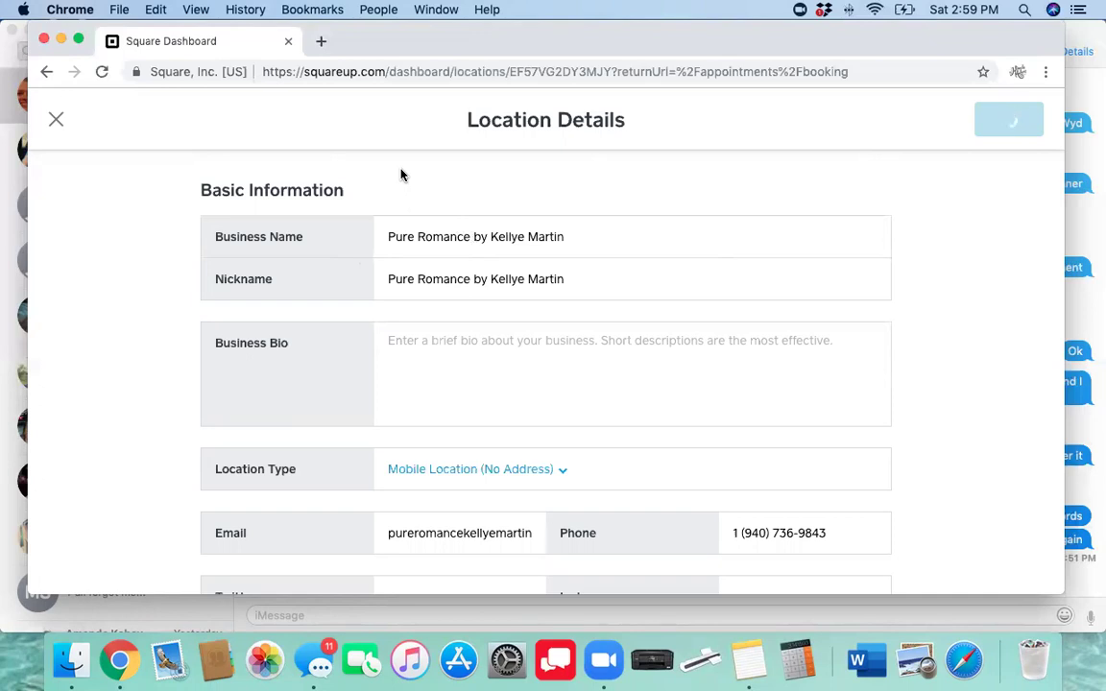
left_click(56, 119)
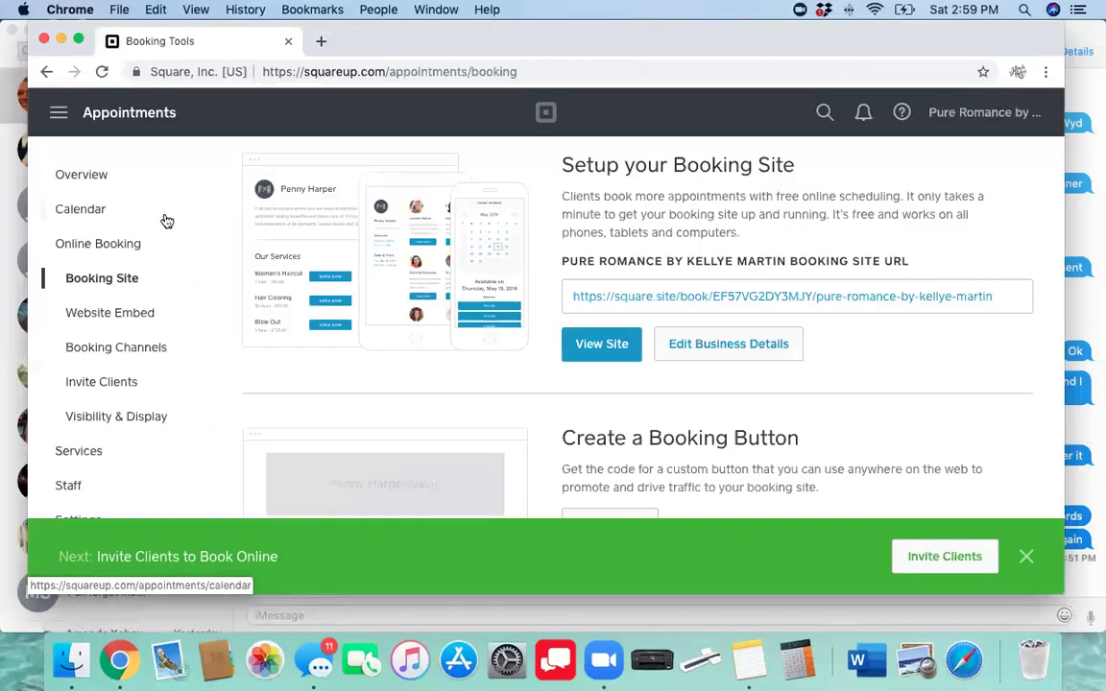
Close the green 'Invite Clients to Book Online' banner on the Booking Site page
scroll(504, 392, "down", 1)
scroll(504, 391, "down", 3)
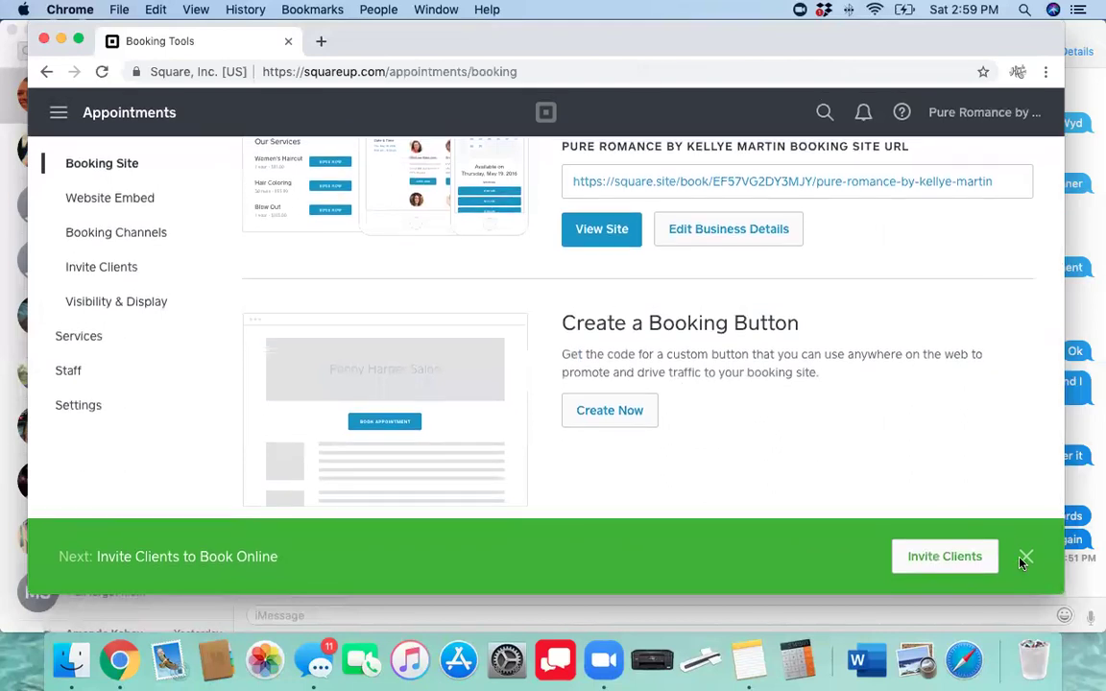
left_click(1025, 556)
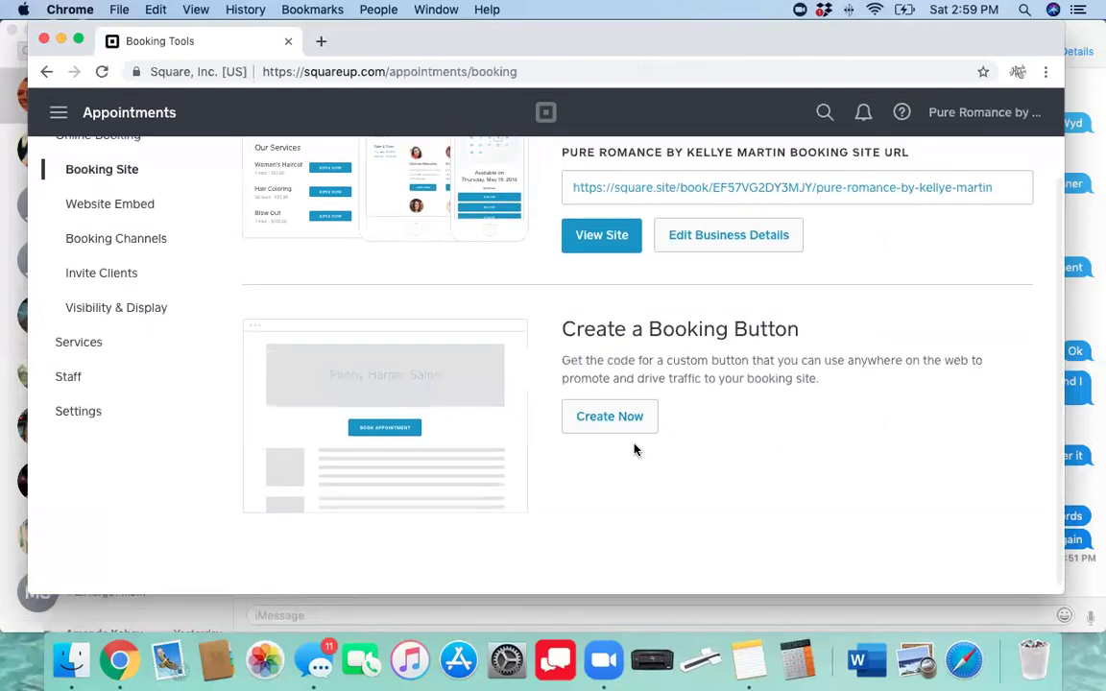
scroll(588, 488, "down", 1)
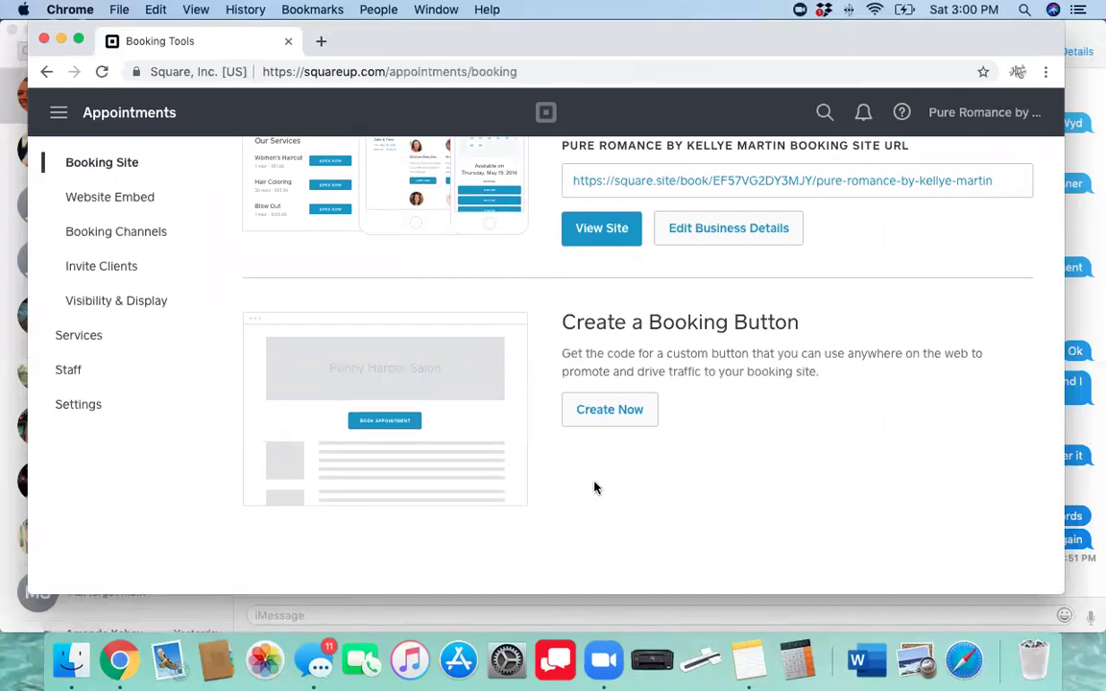
scroll(594, 488, "up", 3)
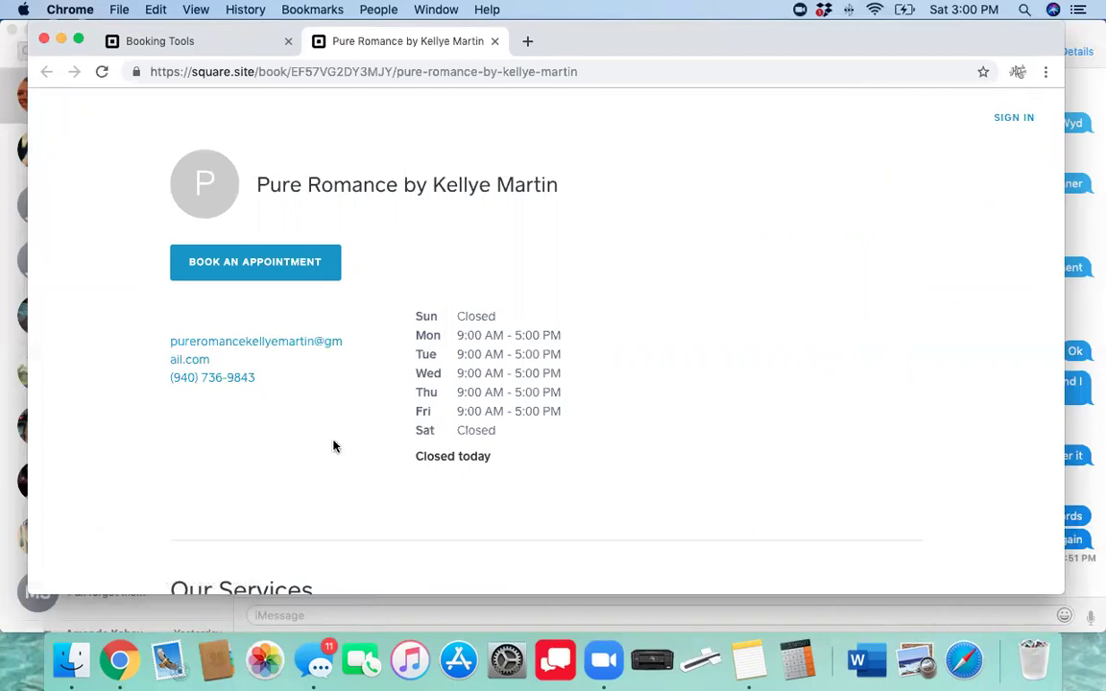
Scroll through the public booking page's Ladies Night In listing, then return to Booking Tools
scroll(333, 446, "down", 5)
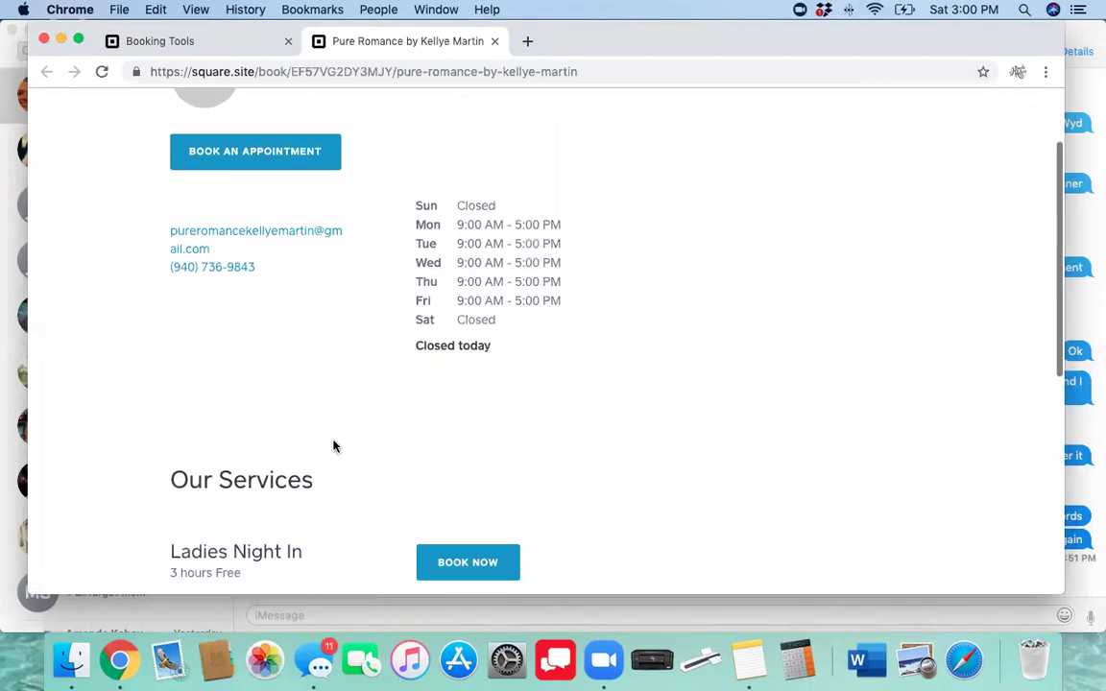
scroll(333, 445, "down", 5)
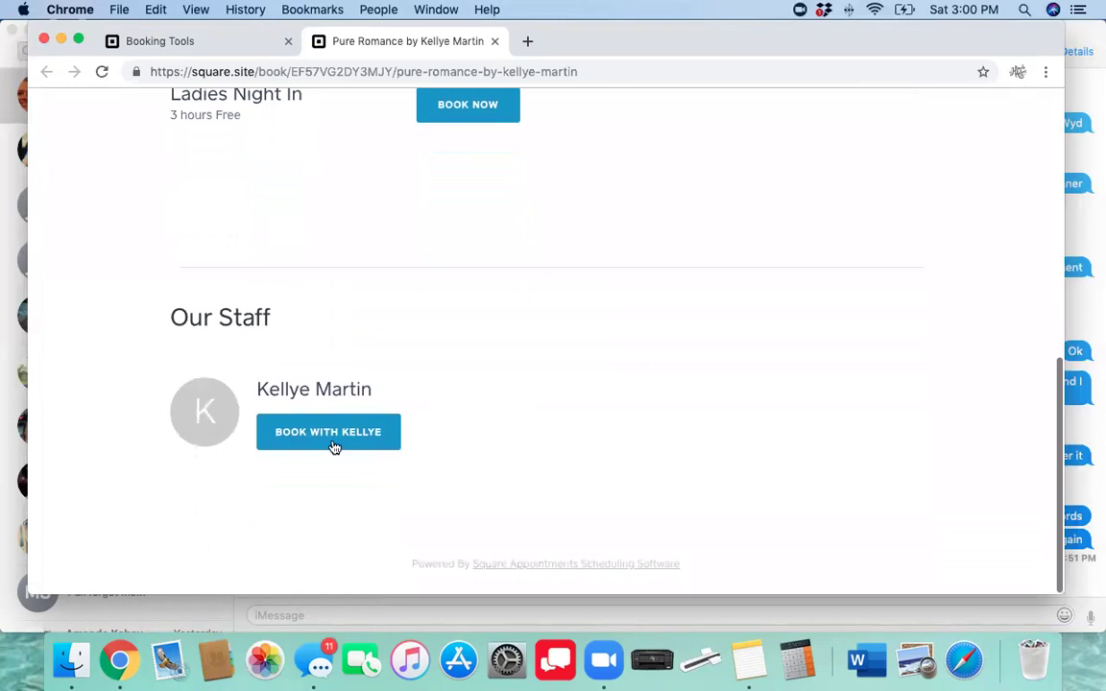
scroll(334, 447, "up", 4)
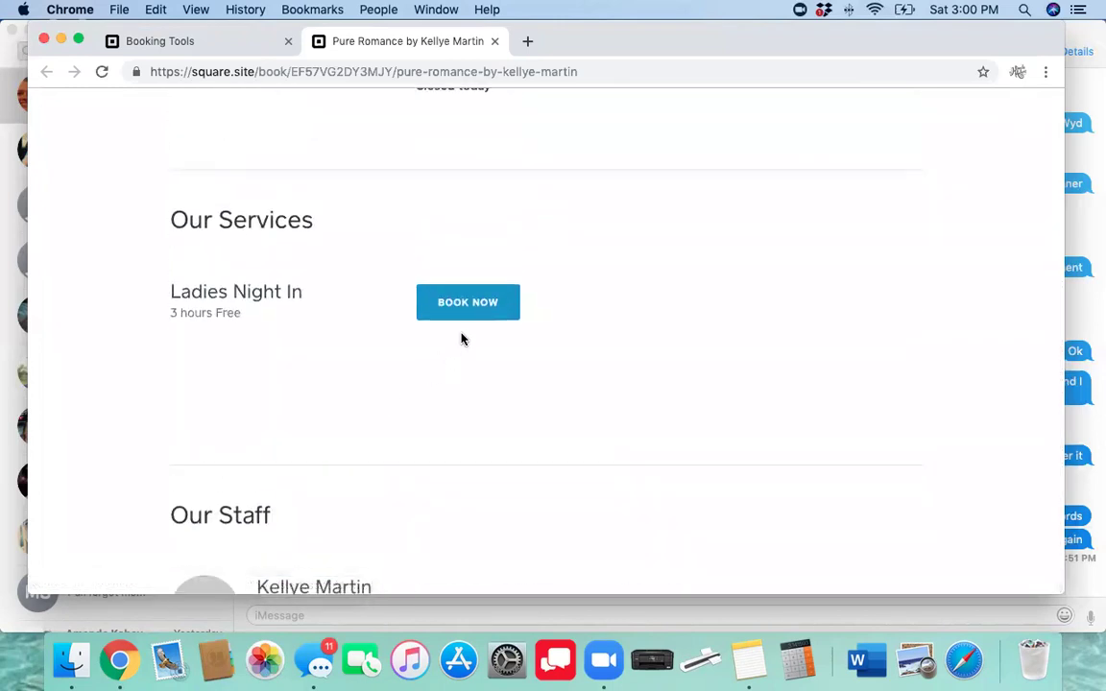
scroll(460, 326, "up", 5)
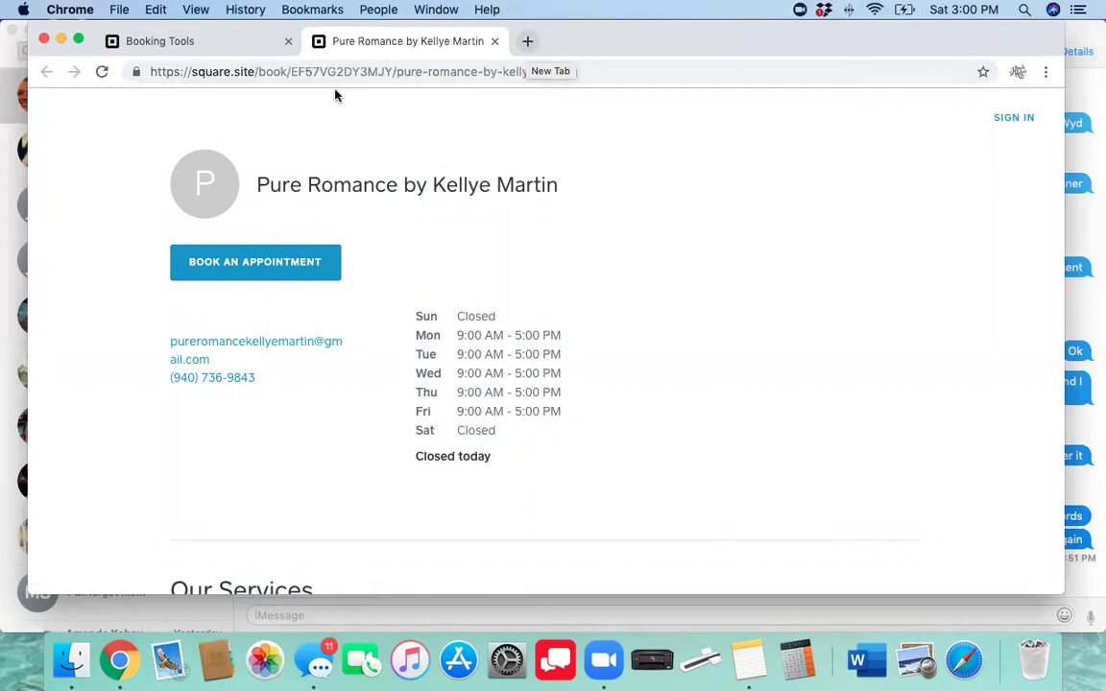
left_click(207, 44)
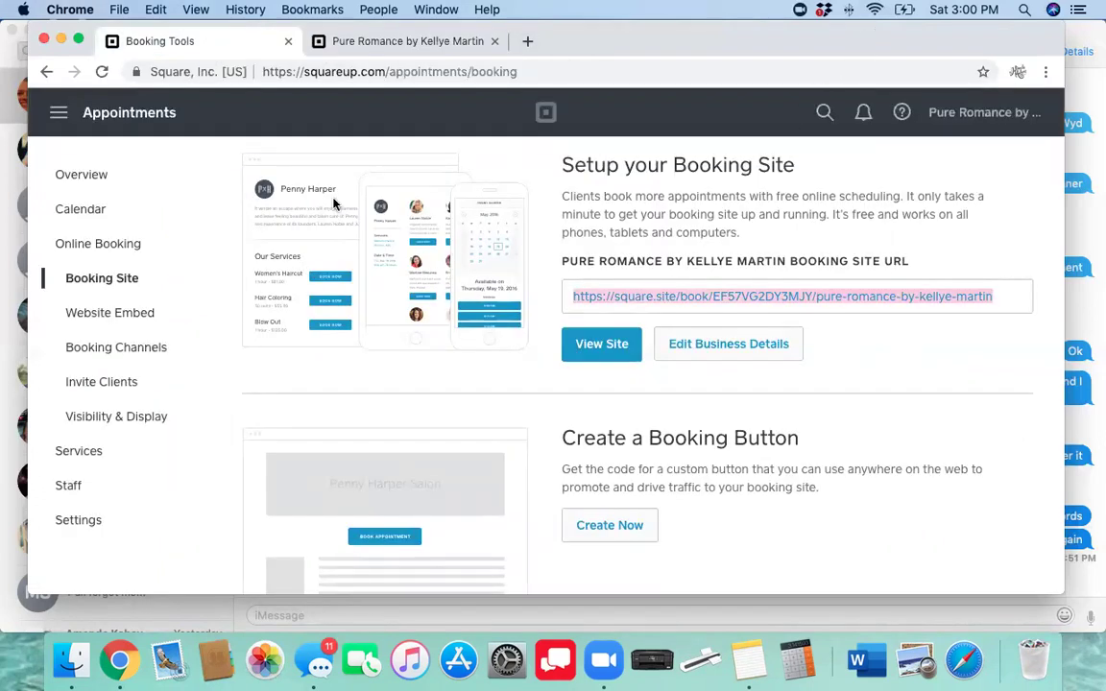
Load bitly.com in a new tab and copy the booking site URL from Booking Tools
left_click(527, 42)
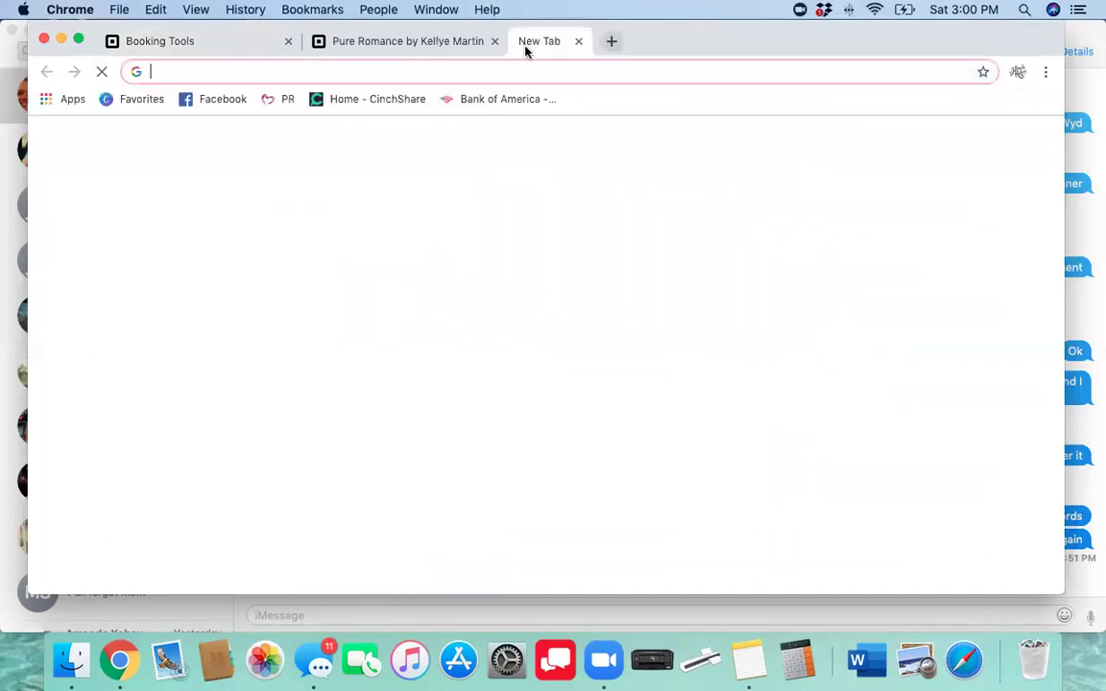
type("bi")
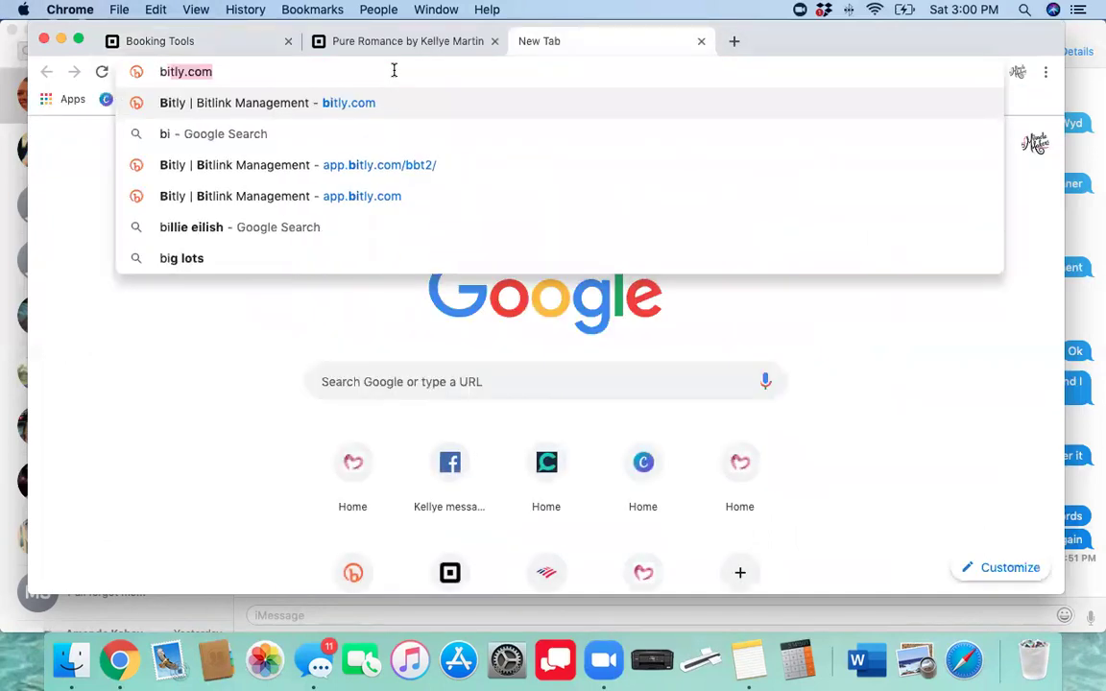
type("tly.com")
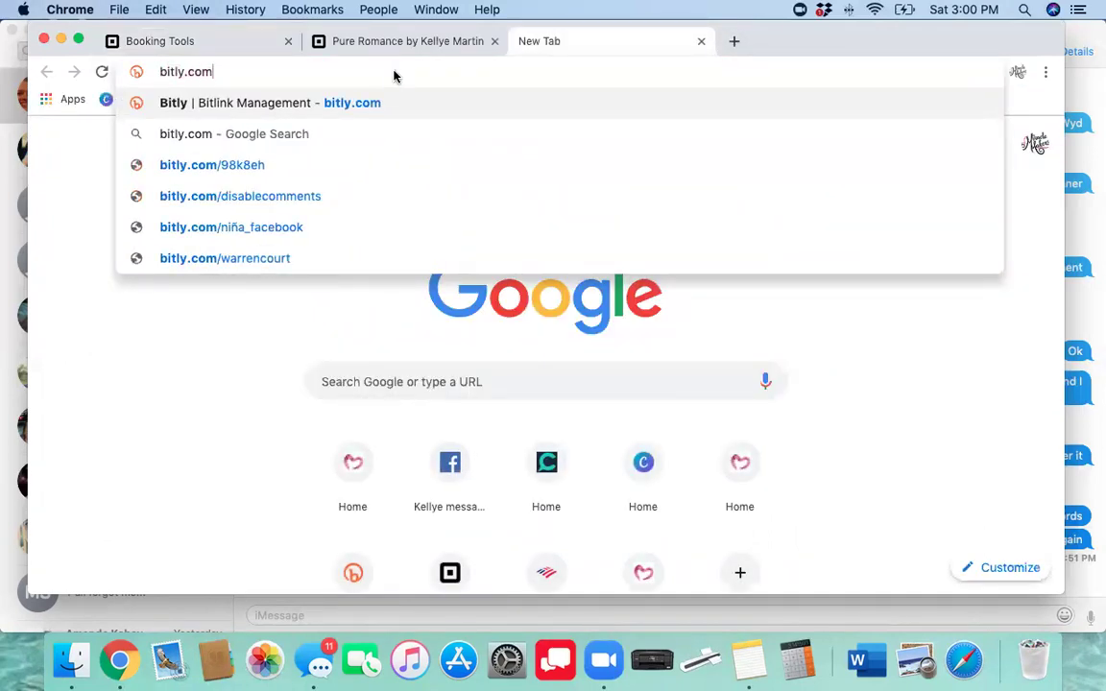
key("Return")
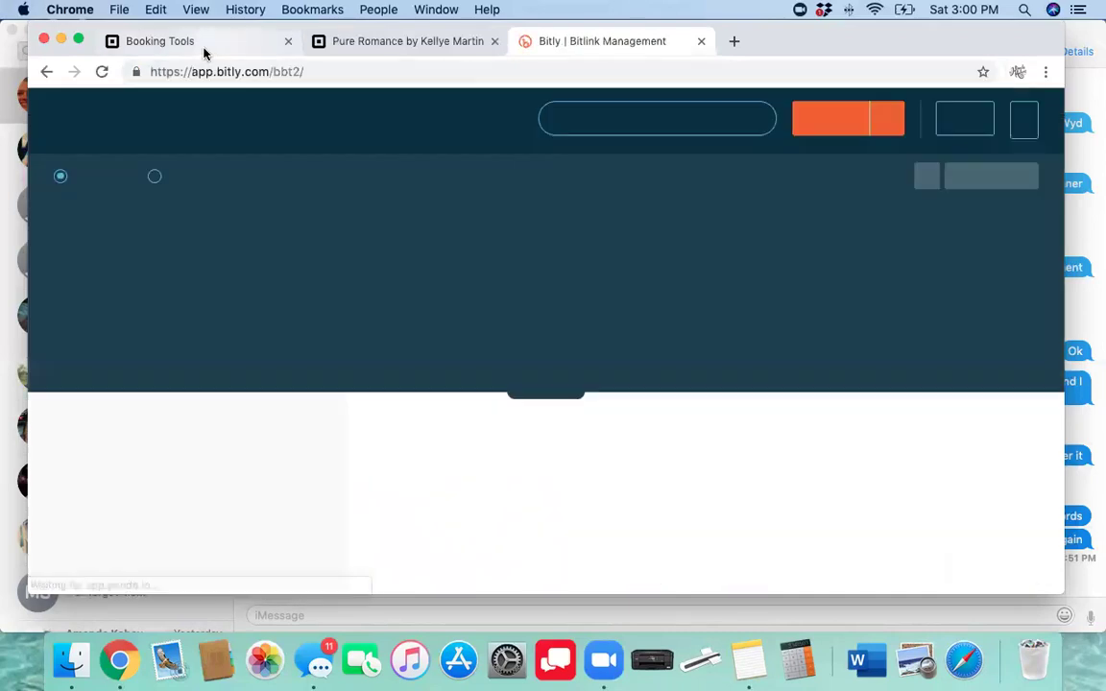
left_click(203, 45)
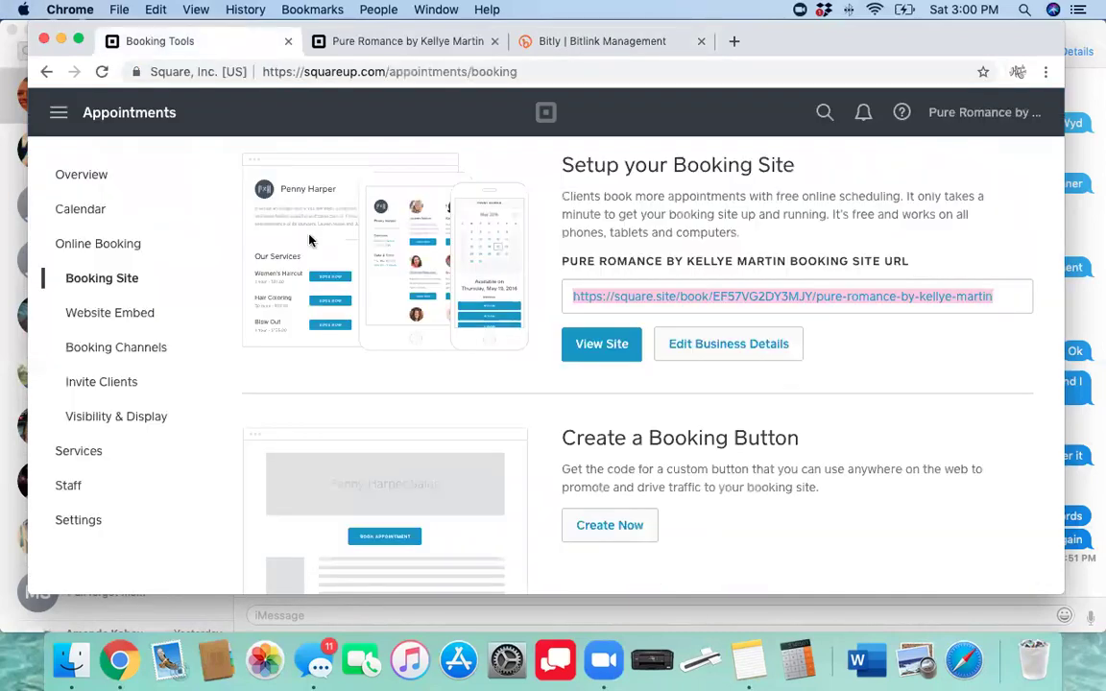
right_click(585, 295)
left_click(550, 50)
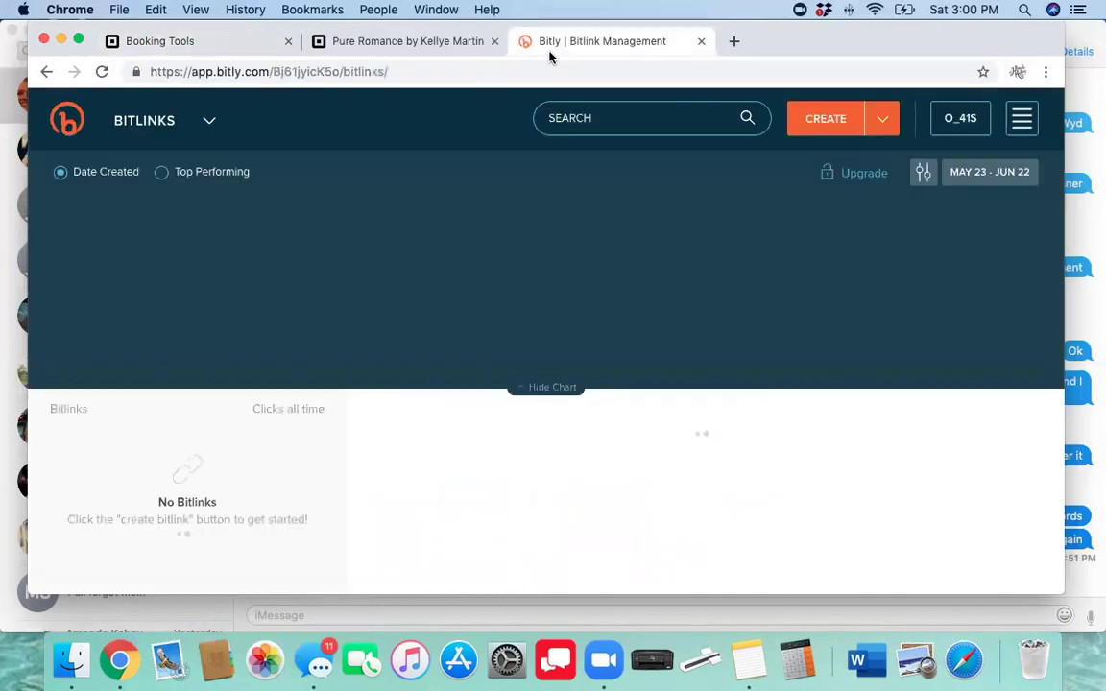
Create a Bitly short link for the booking site address, producing bit.ly/2WVW75w
left_click(825, 135)
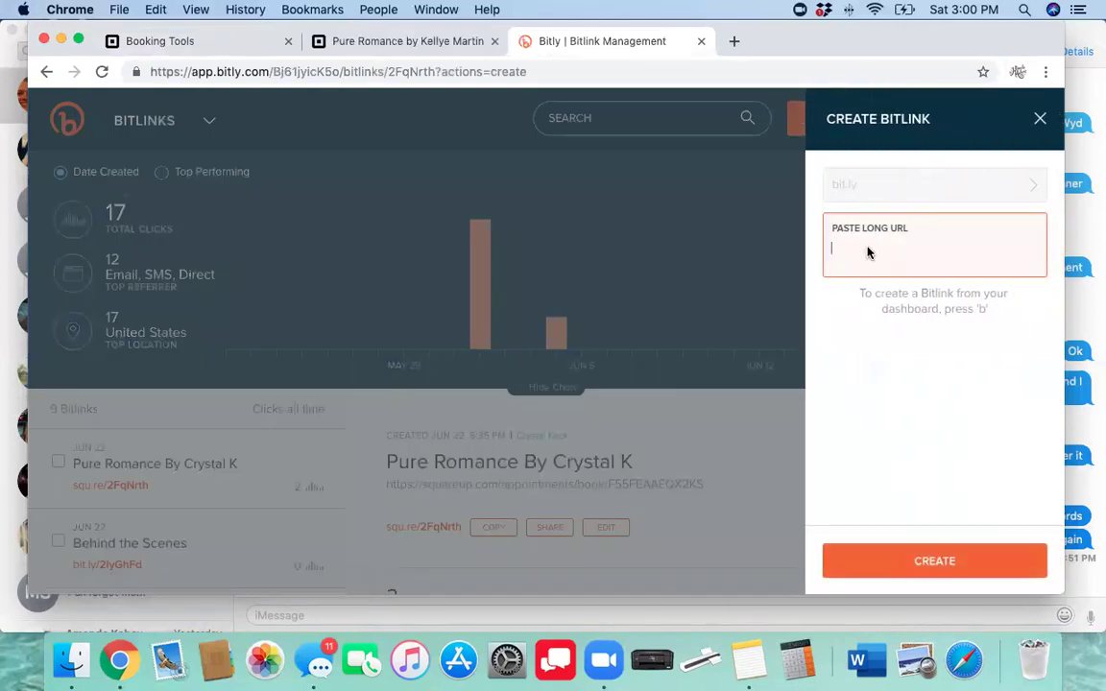
right_click(868, 252)
left_click(882, 355)
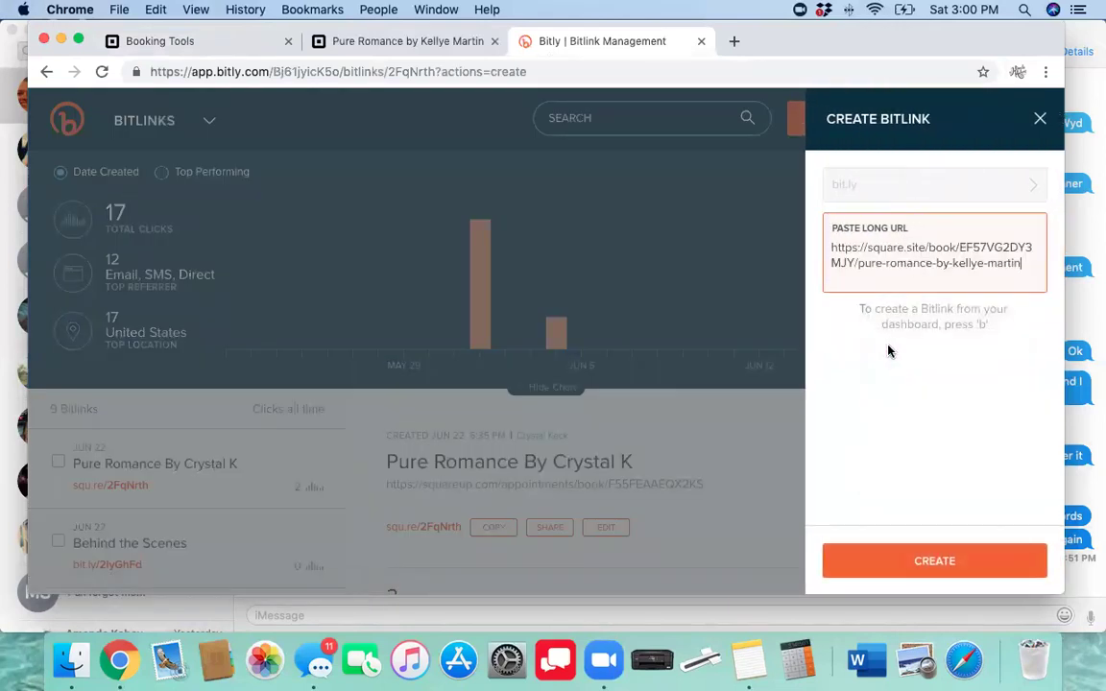
left_click(919, 560)
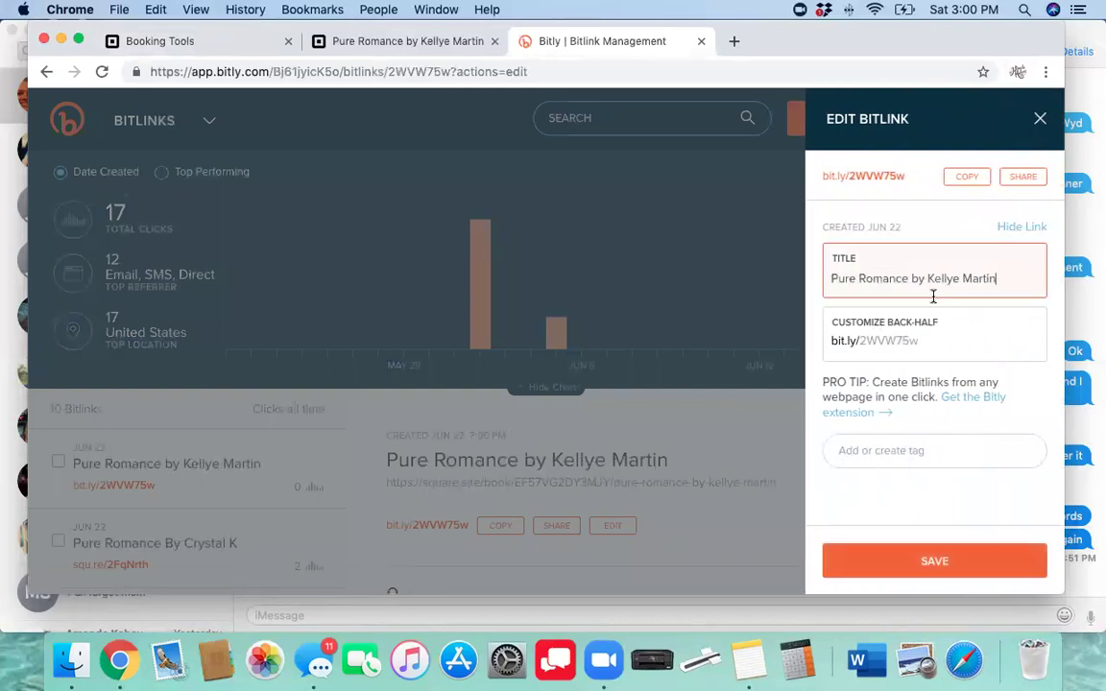
Remove 'Pure Romance by ' from the Bitlink title, save it, and open a new browser tab
left_click_drag(929, 278, 815, 276)
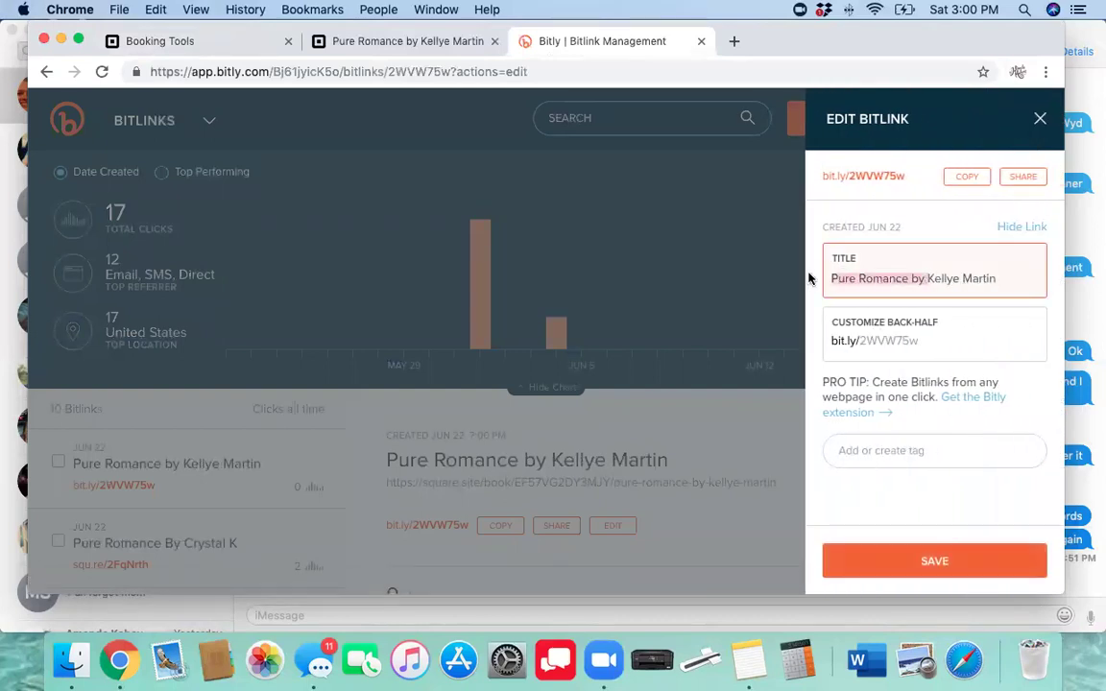
key("BackSpace")
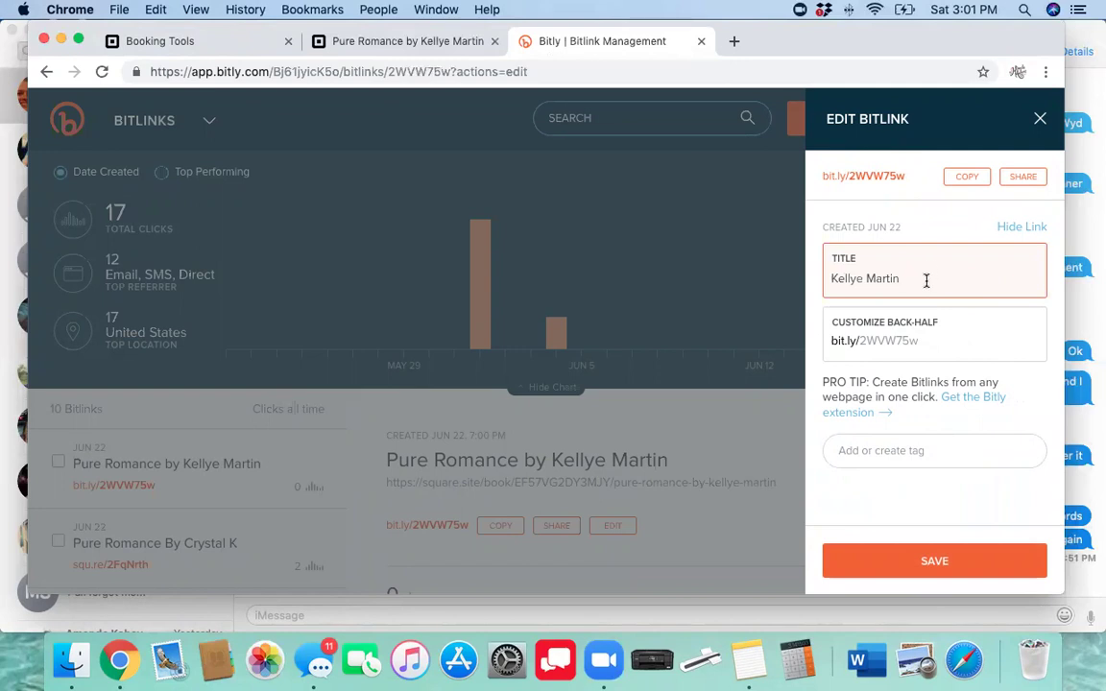
left_click(918, 561)
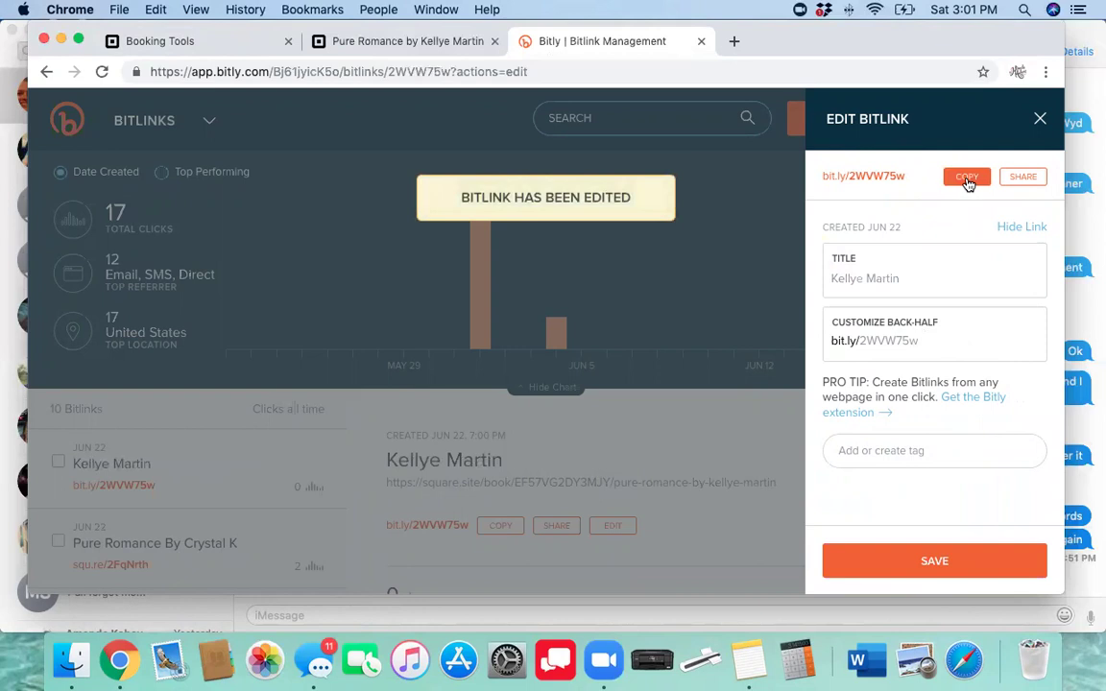
left_click(734, 41)
right_click(571, 74)
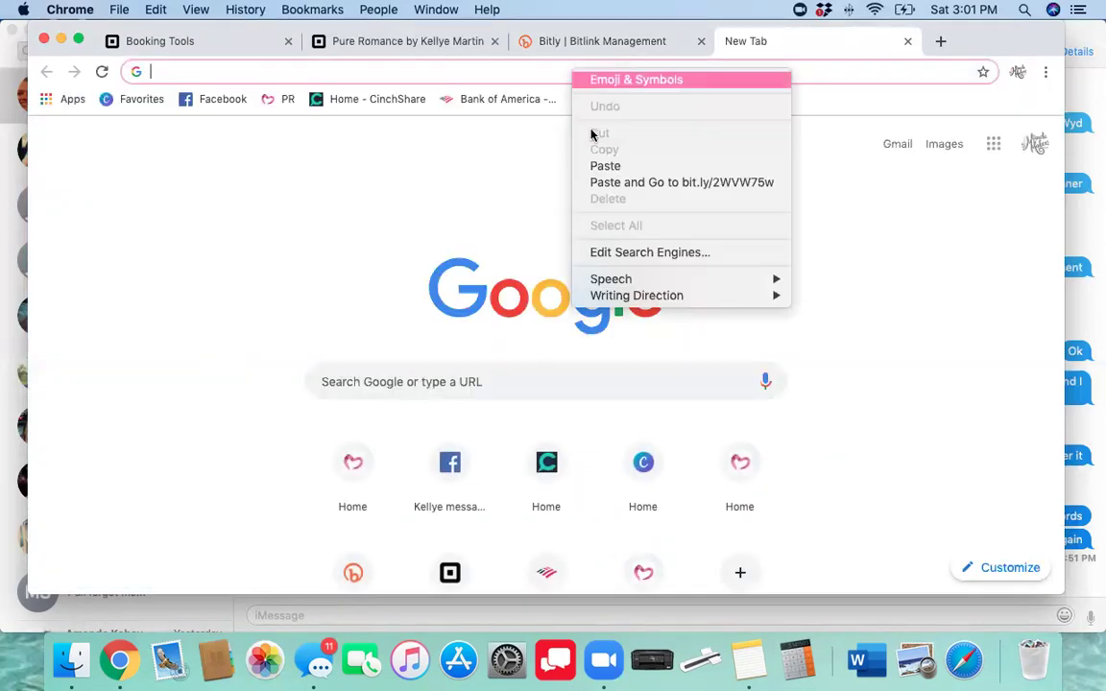
left_click(599, 163)
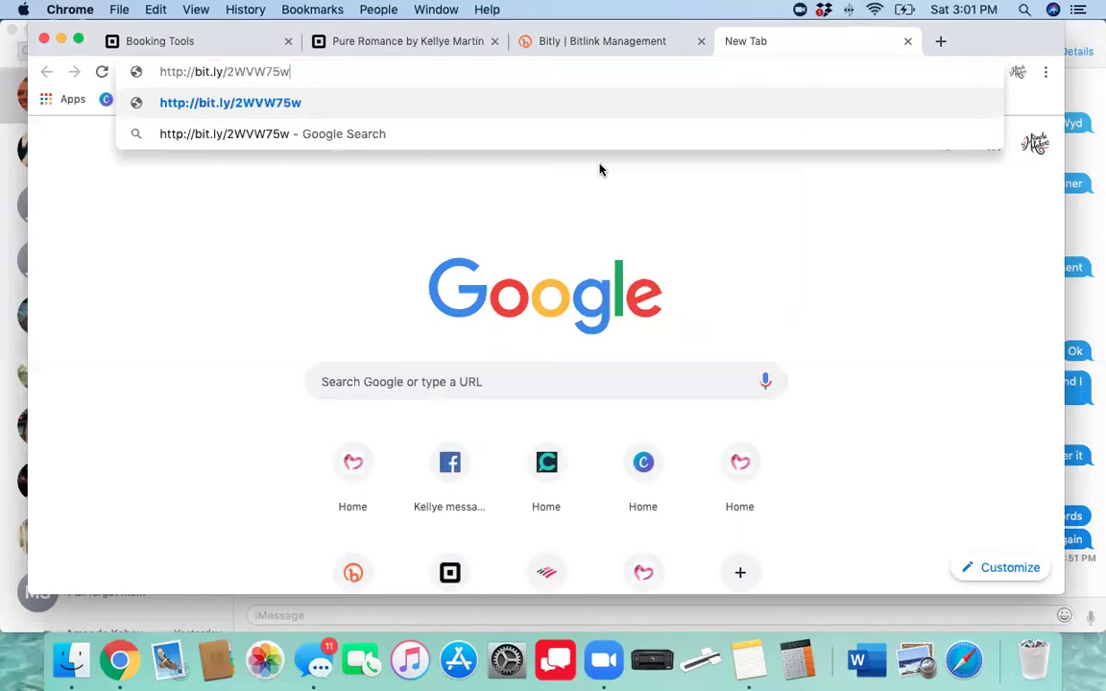